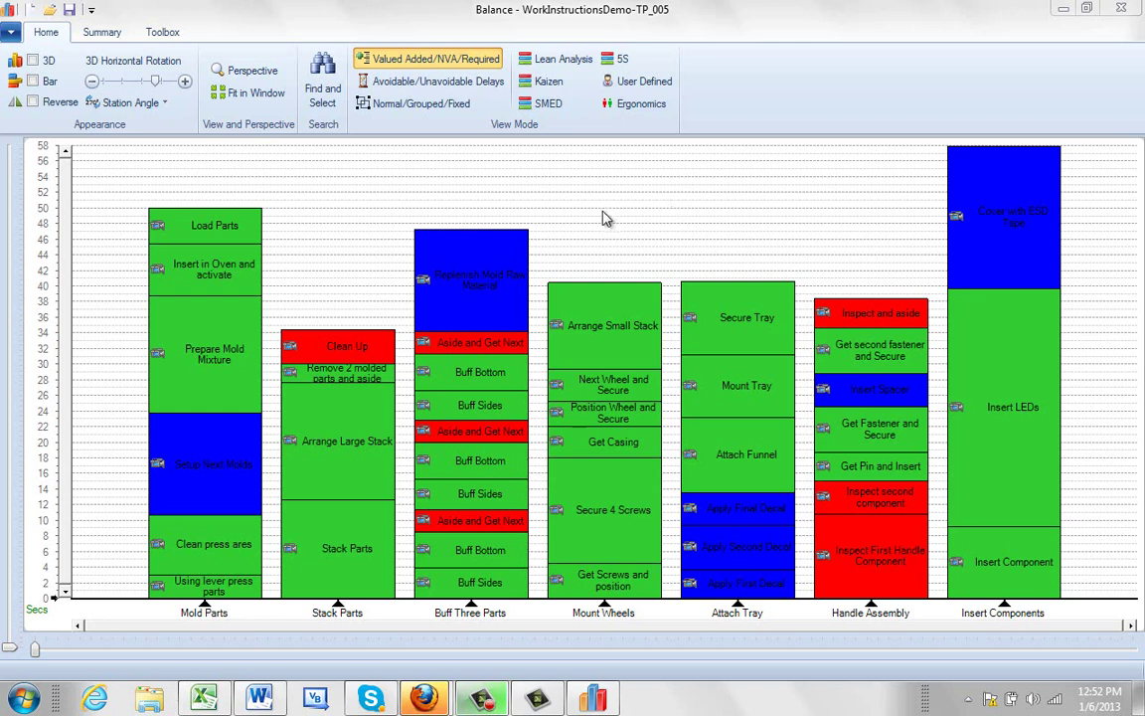
Open the Summary tab to show the Yamazumi Chart export options.
{"action": "left_click", "coordinate": [102, 34]}
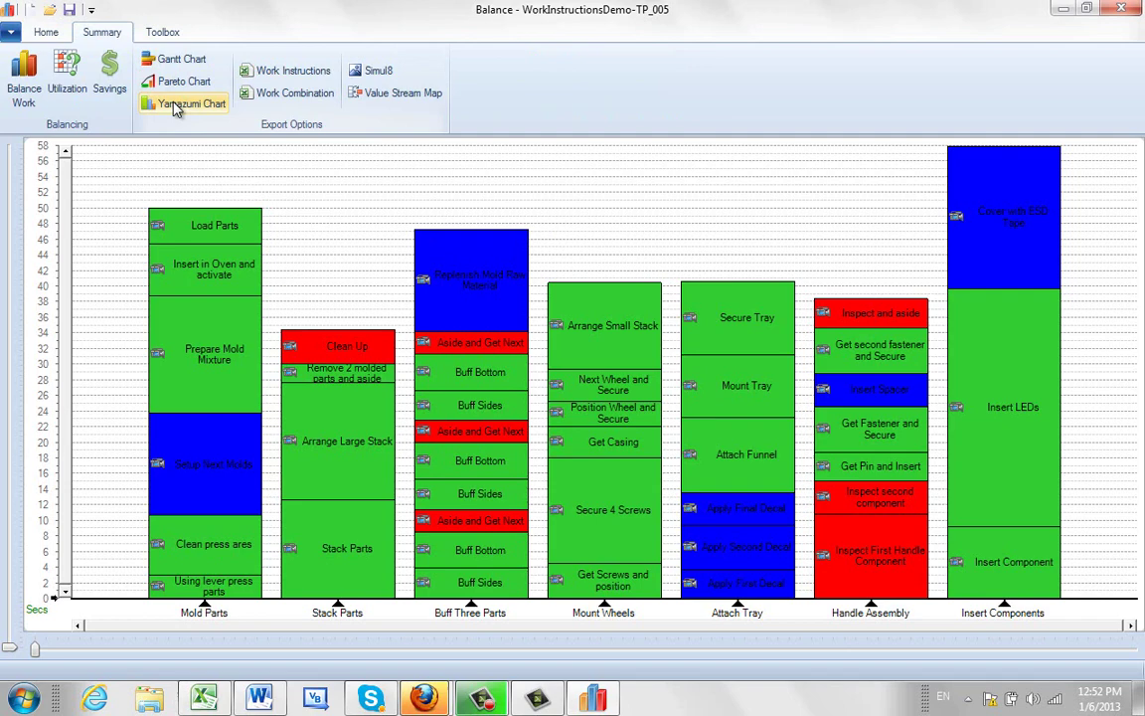
Export the Yamazumi chart to Excel and scroll down to view the bar bottoms.
{"action": "left_click", "coordinate": [182, 105]}
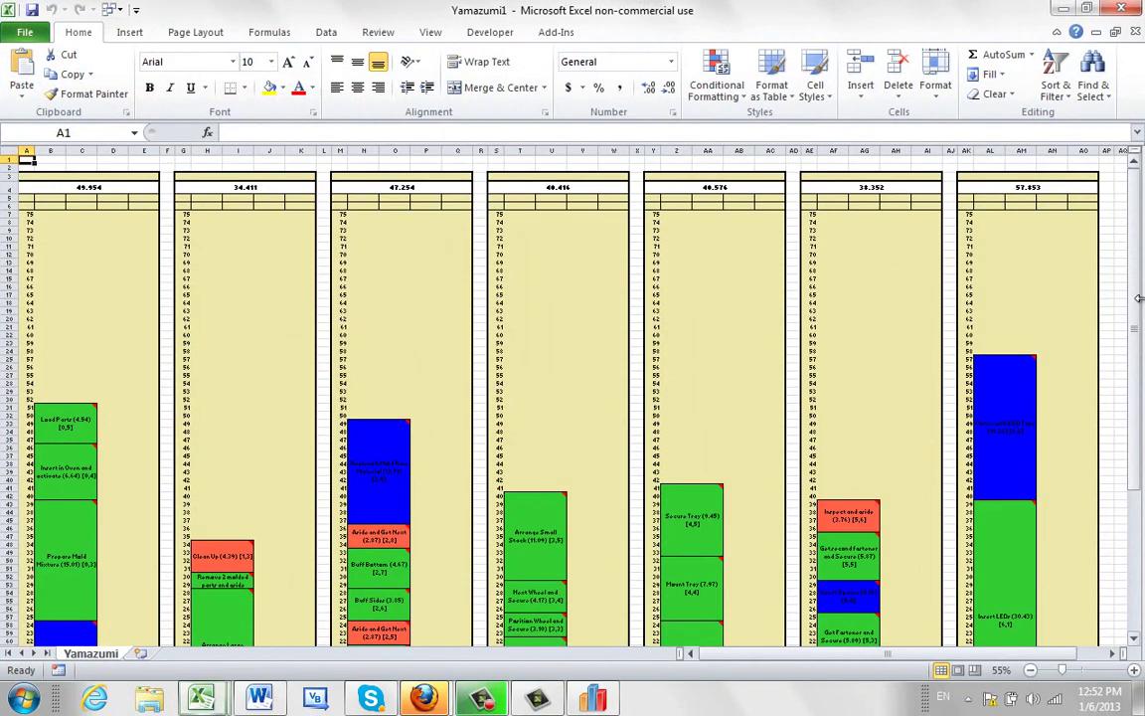
{"action": "left_click_drag", "start_coordinate": [1139, 285], "coordinate": [1134, 212]}
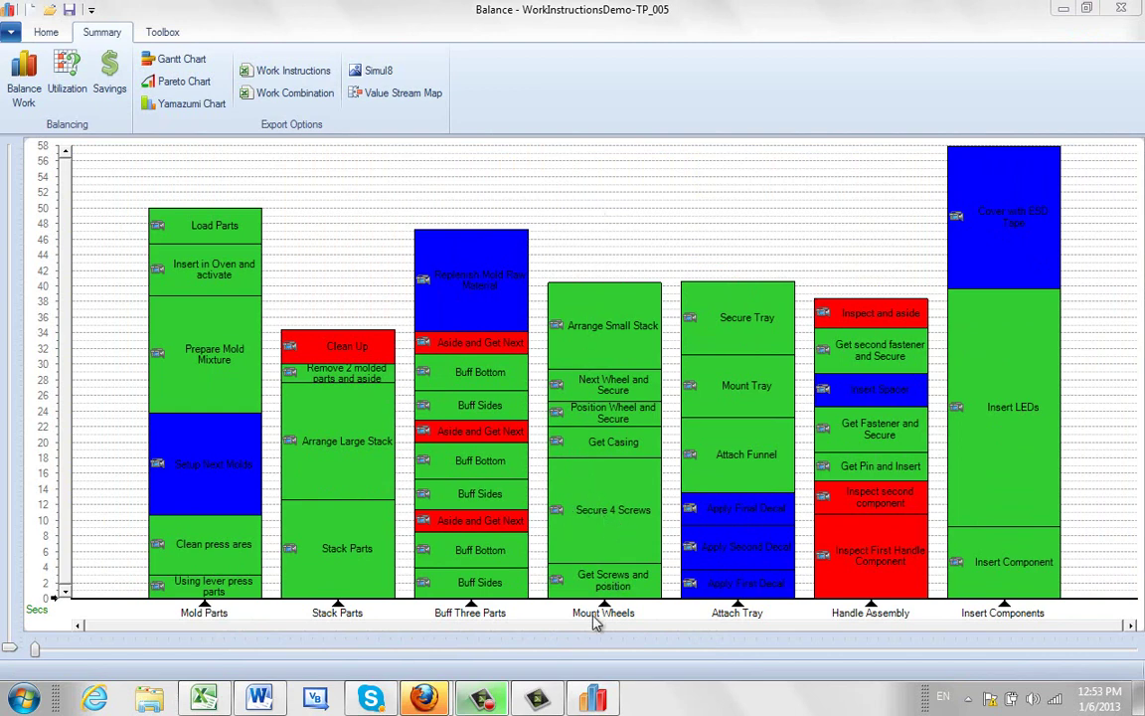
{"action": "left_click", "coordinate": [557, 508]}
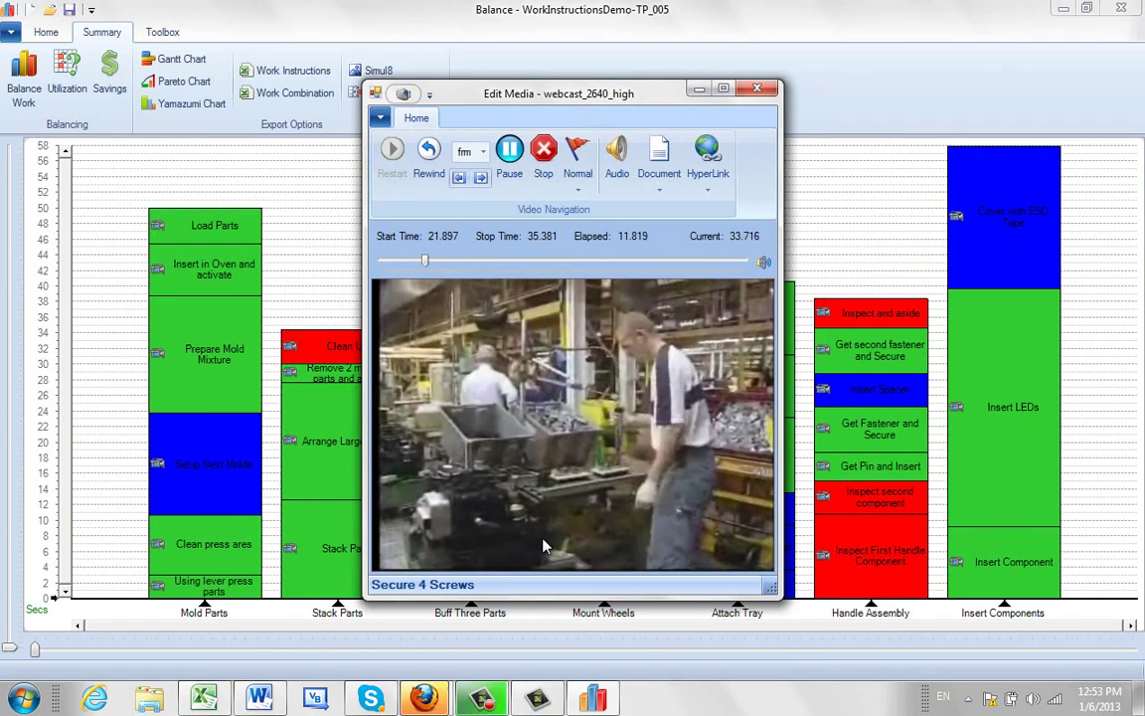
{"action": "left_click", "coordinate": [760, 91]}
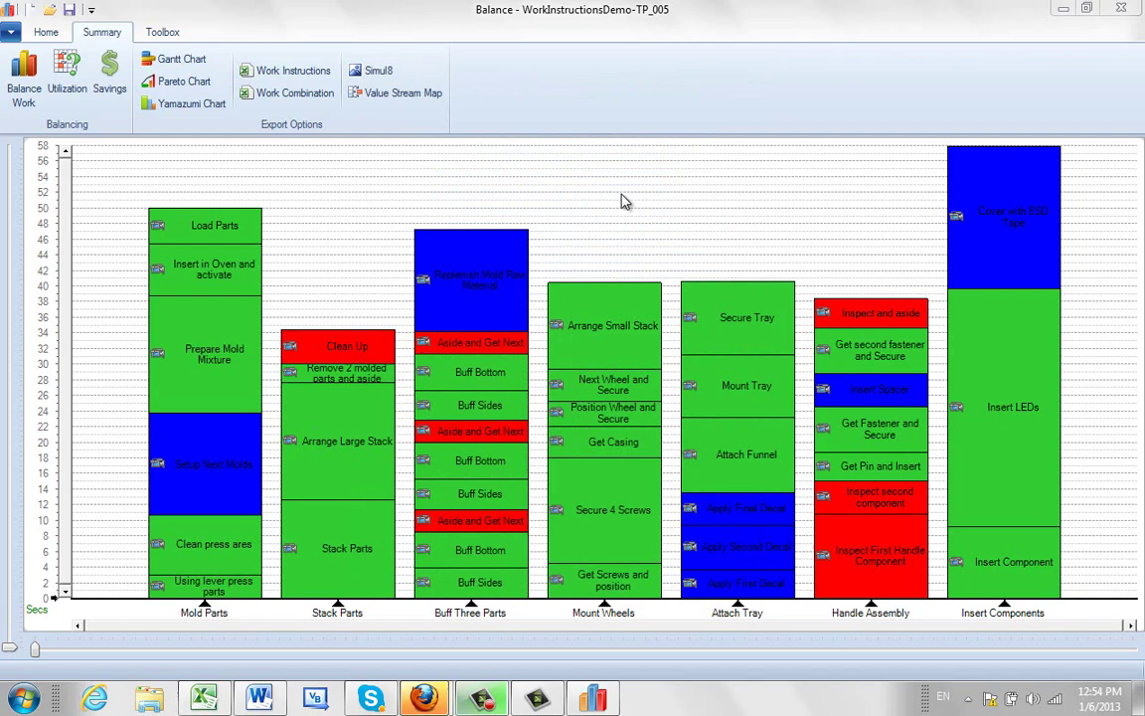
Re-export the Yamazumi chart, then play, pause and close the Secure 4 Screws element video.
{"action": "left_click", "coordinate": [192, 104]}
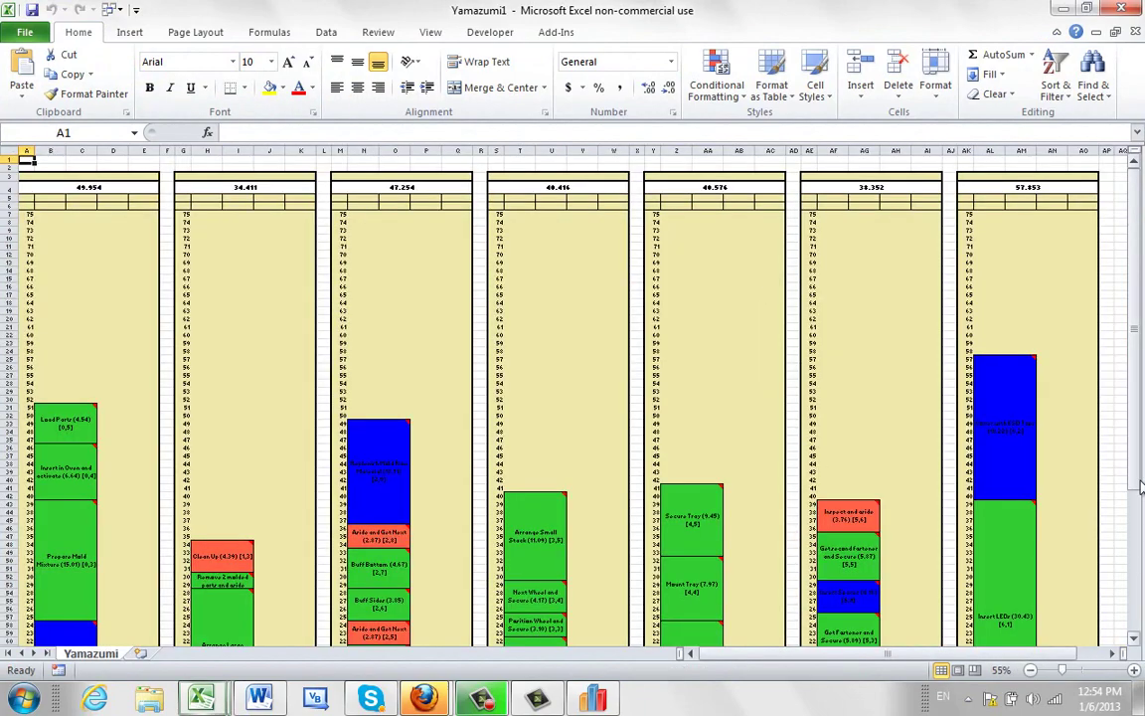
{"action": "left_click_drag", "start_coordinate": [1142, 487], "coordinate": [1135, 526]}
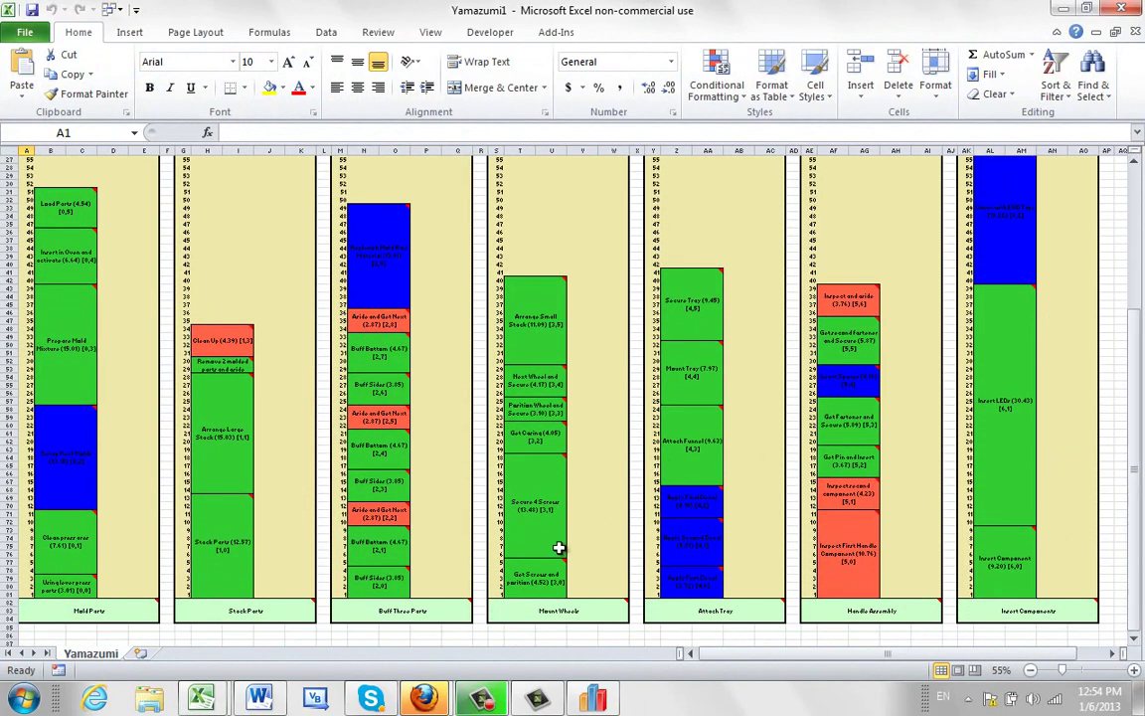
{"action": "mouse_move", "coordinate": [536, 504]}
{"action": "left_click", "coordinate": [546, 476]}
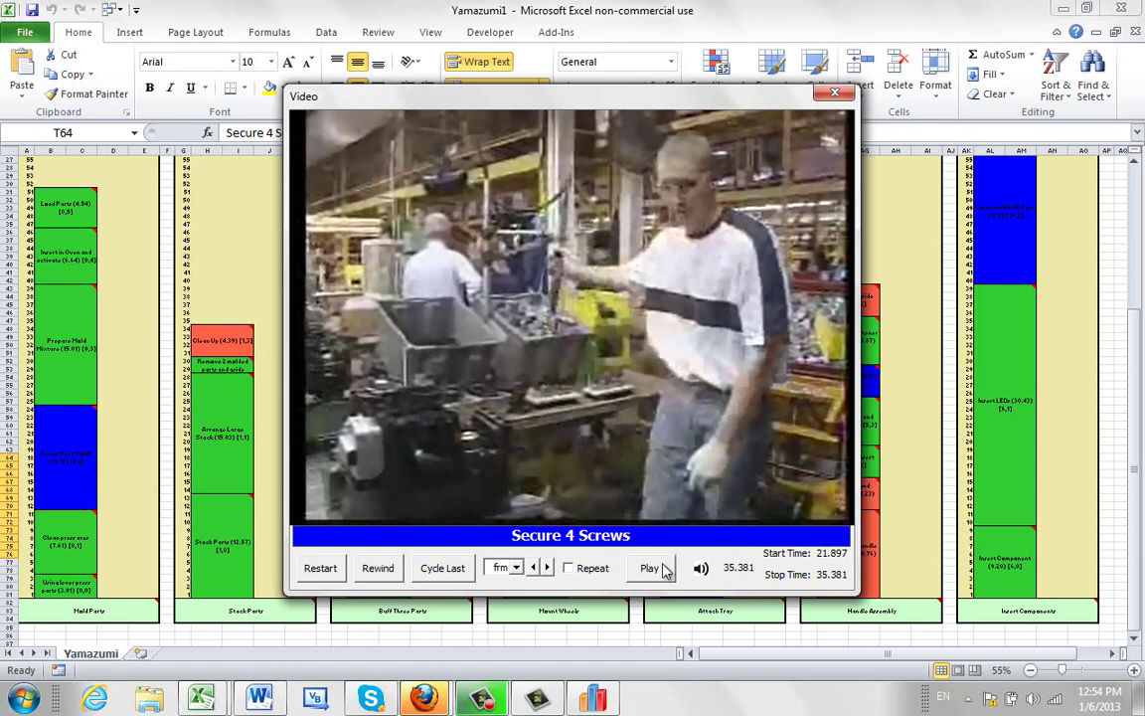
{"action": "left_click", "coordinate": [660, 569]}
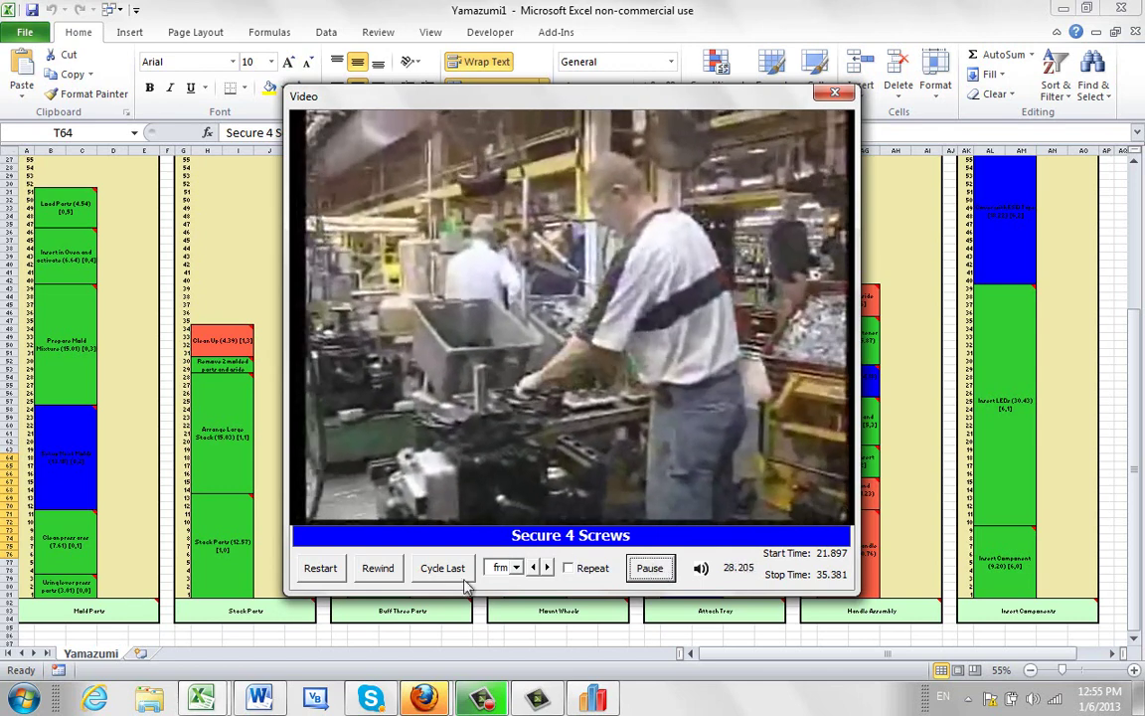
{"action": "left_click", "coordinate": [652, 568]}
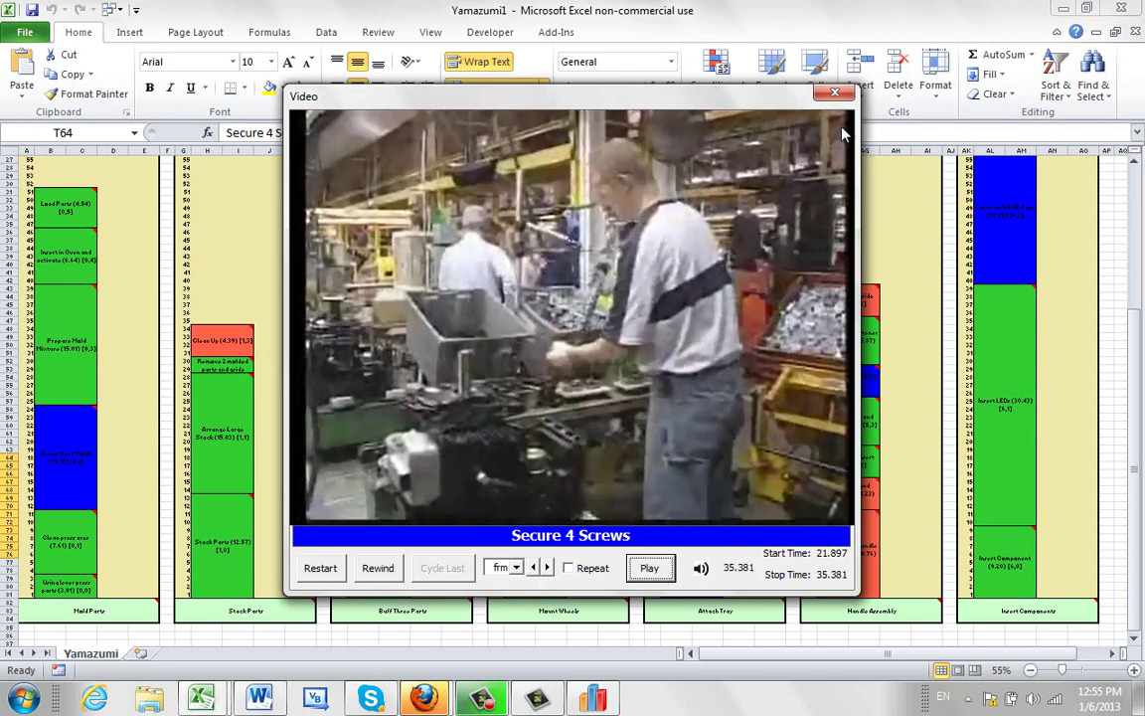
{"action": "left_click", "coordinate": [834, 93]}
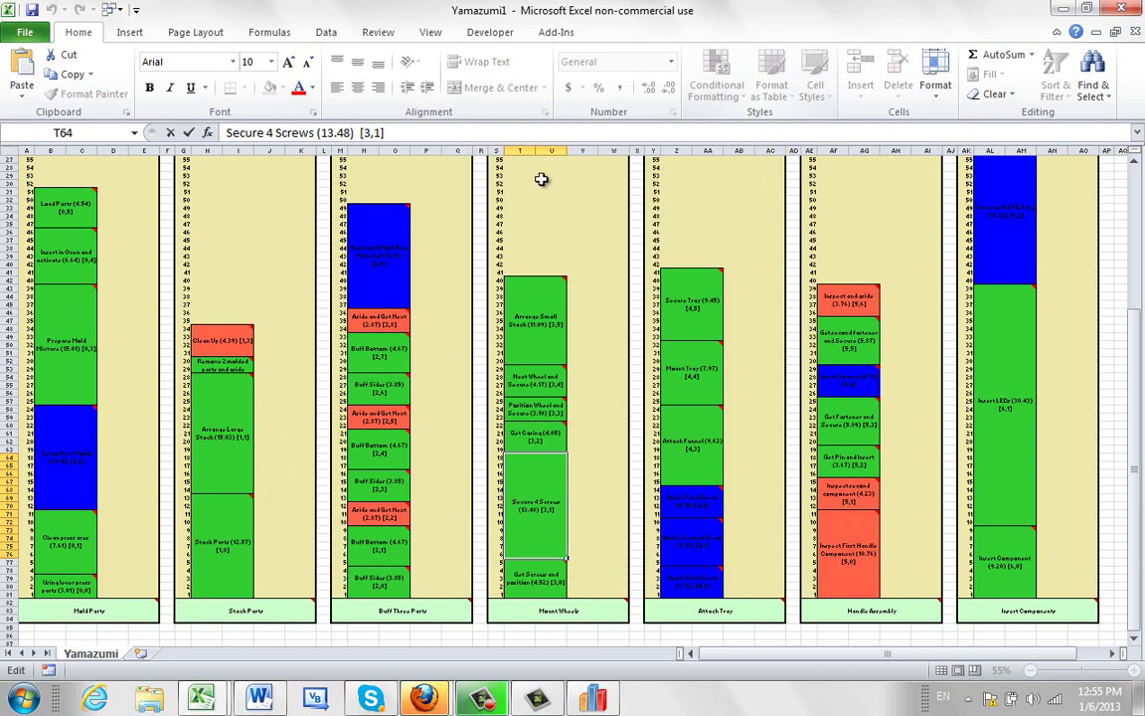
Set the Yamazumi sheet zoom to 75%.
{"action": "left_click", "coordinate": [435, 33]}
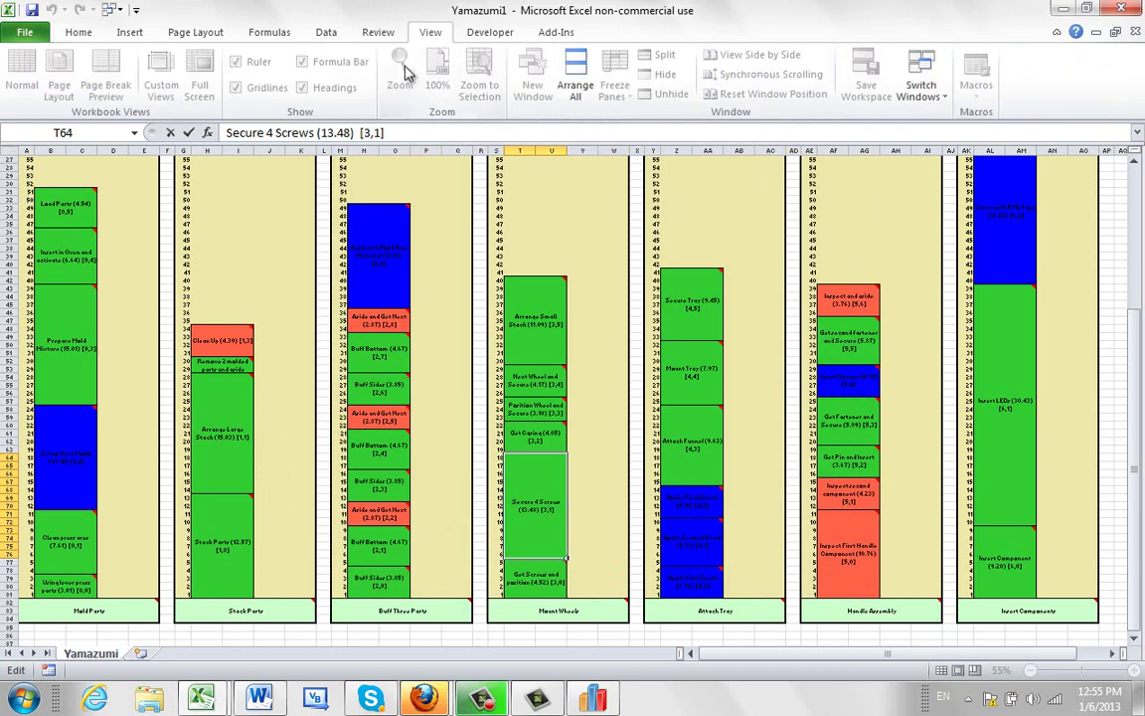
{"action": "left_click", "coordinate": [440, 195]}
{"action": "left_click", "coordinate": [400, 69]}
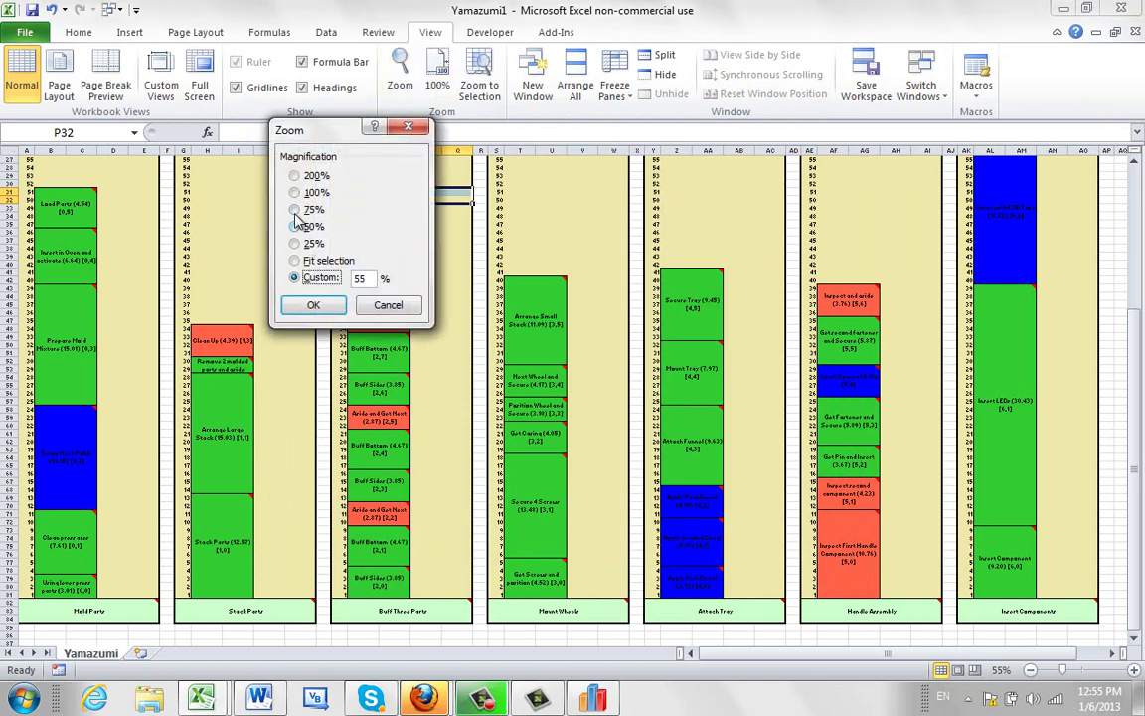
{"action": "left_click", "coordinate": [294, 209]}
{"action": "left_click", "coordinate": [311, 304]}
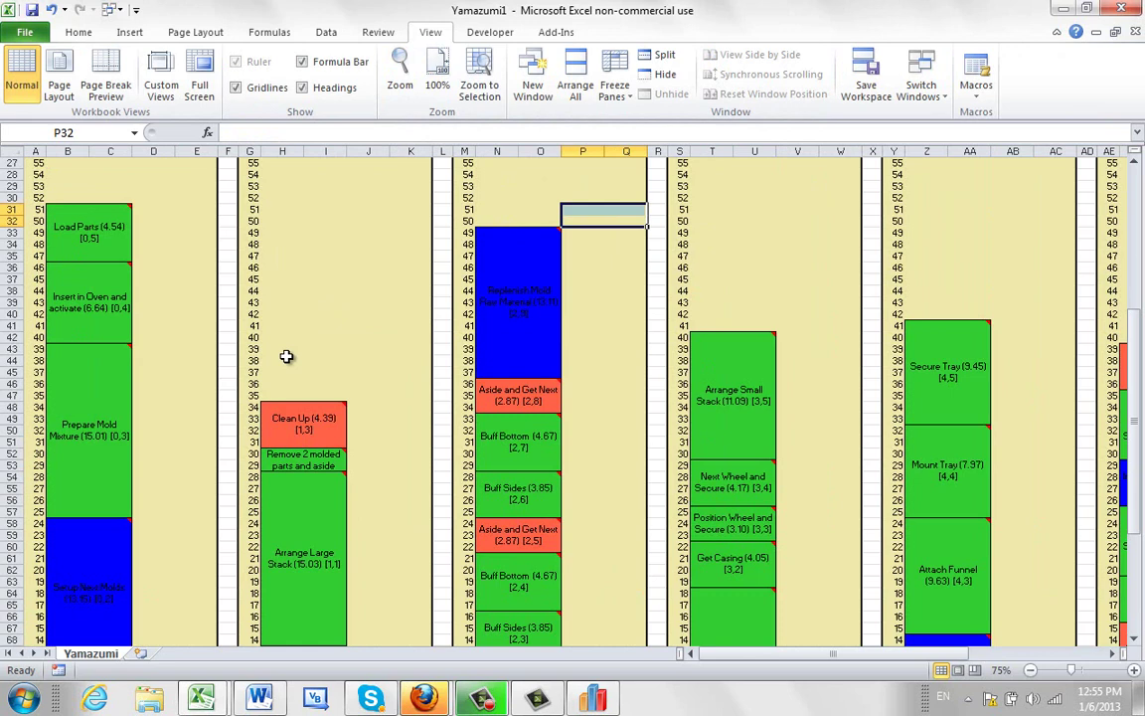
Select cell G43, scroll down the sheet, and close the workbook.
{"action": "left_click", "coordinate": [249, 349]}
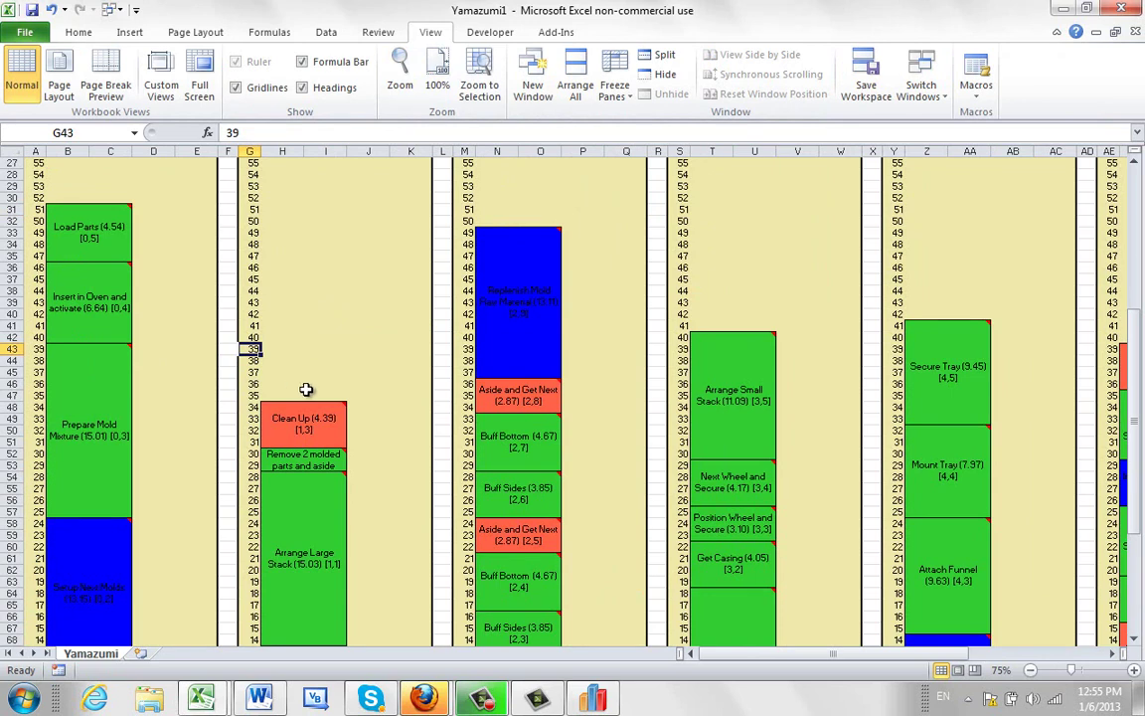
{"action": "left_click", "coordinate": [1136, 639]}
{"action": "scroll", "coordinate": [258, 343], "scroll_direction": "down", "scroll_amount": 2}
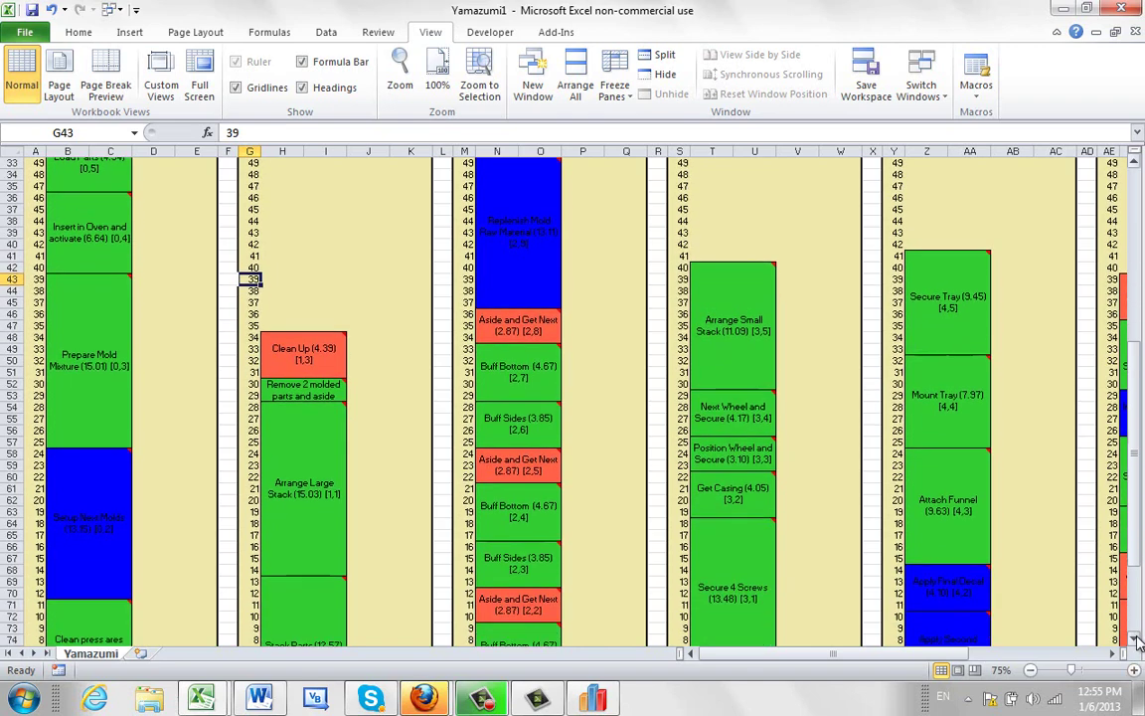
{"action": "scroll", "coordinate": [279, 353], "scroll_direction": "down", "scroll_amount": 2}
{"action": "scroll", "coordinate": [289, 358], "scroll_direction": "down", "scroll_amount": 1}
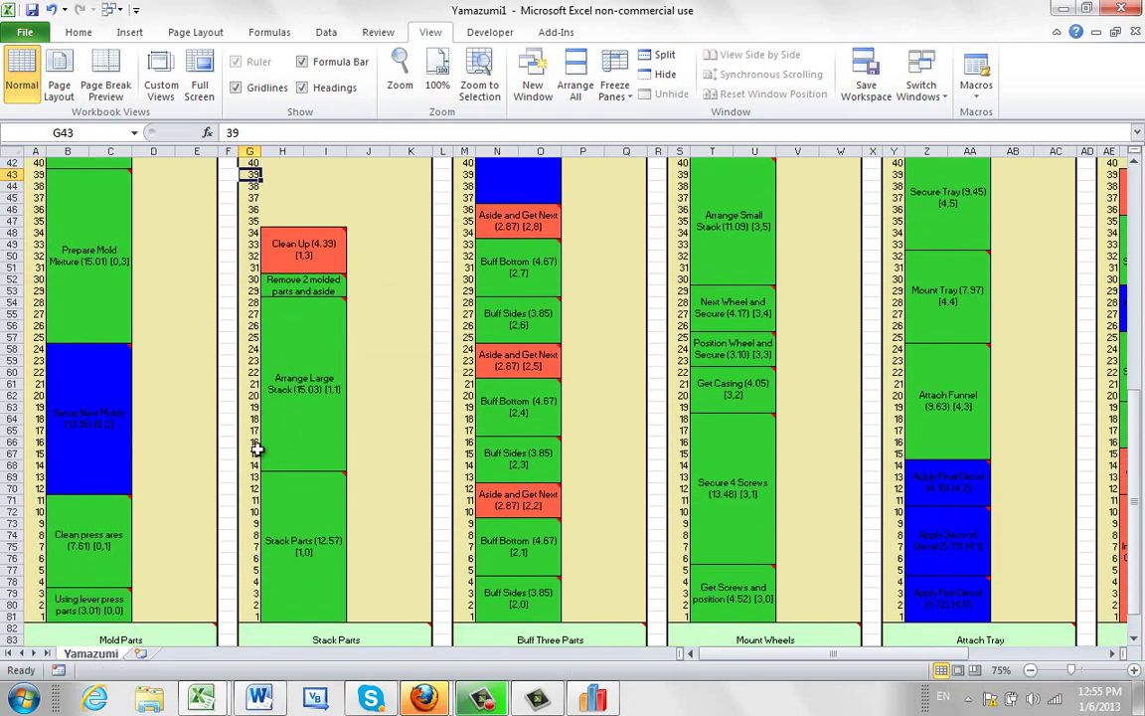
{"action": "left_click", "coordinate": [1124, 10]}
Discard the workbook without saving and set the unit of measure to Seconds in Options.
{"action": "left_click", "coordinate": [593, 374]}
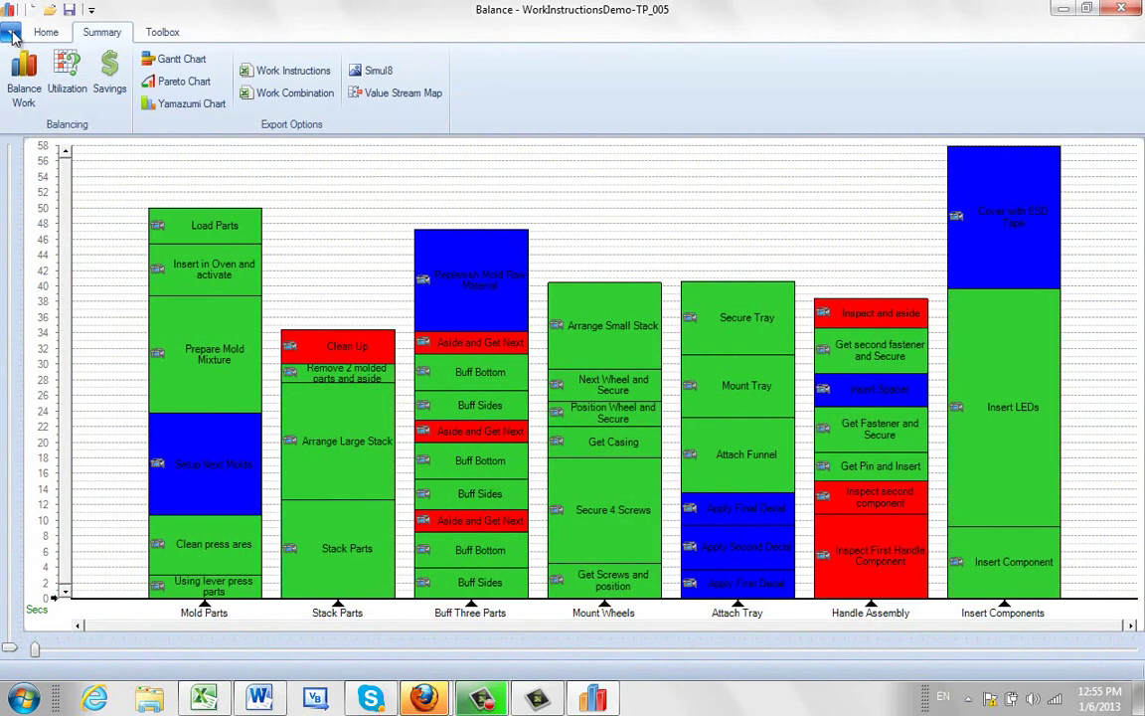
{"action": "left_click", "coordinate": [10, 32]}
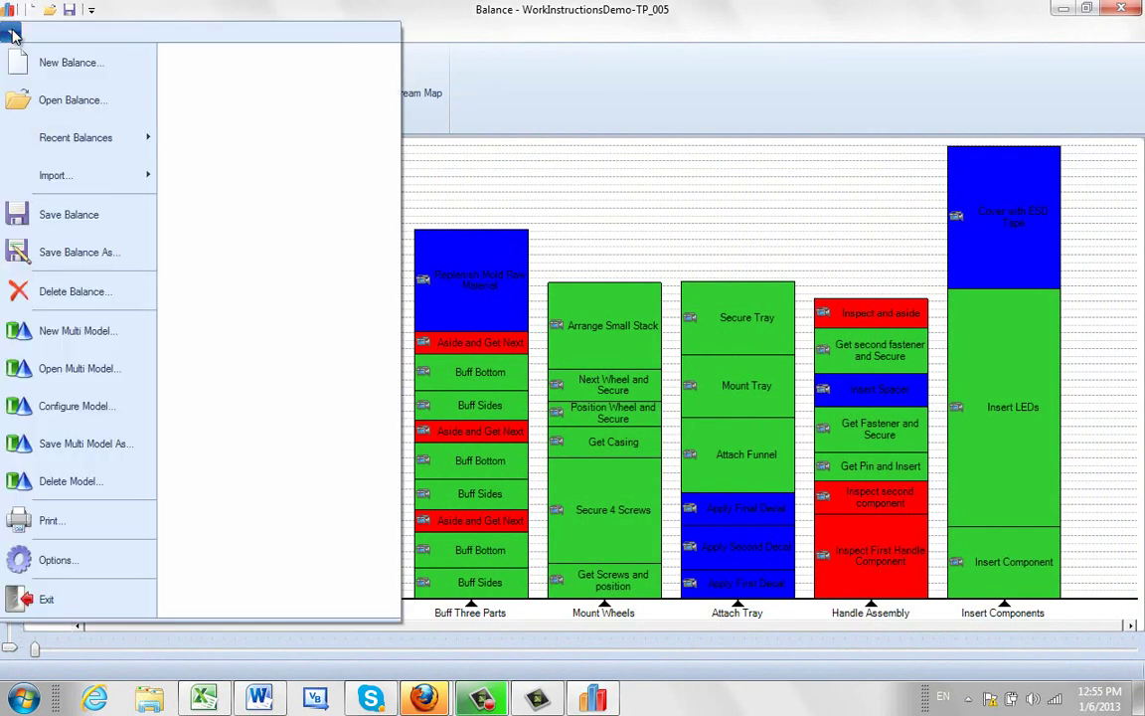
{"action": "left_click", "coordinate": [60, 560]}
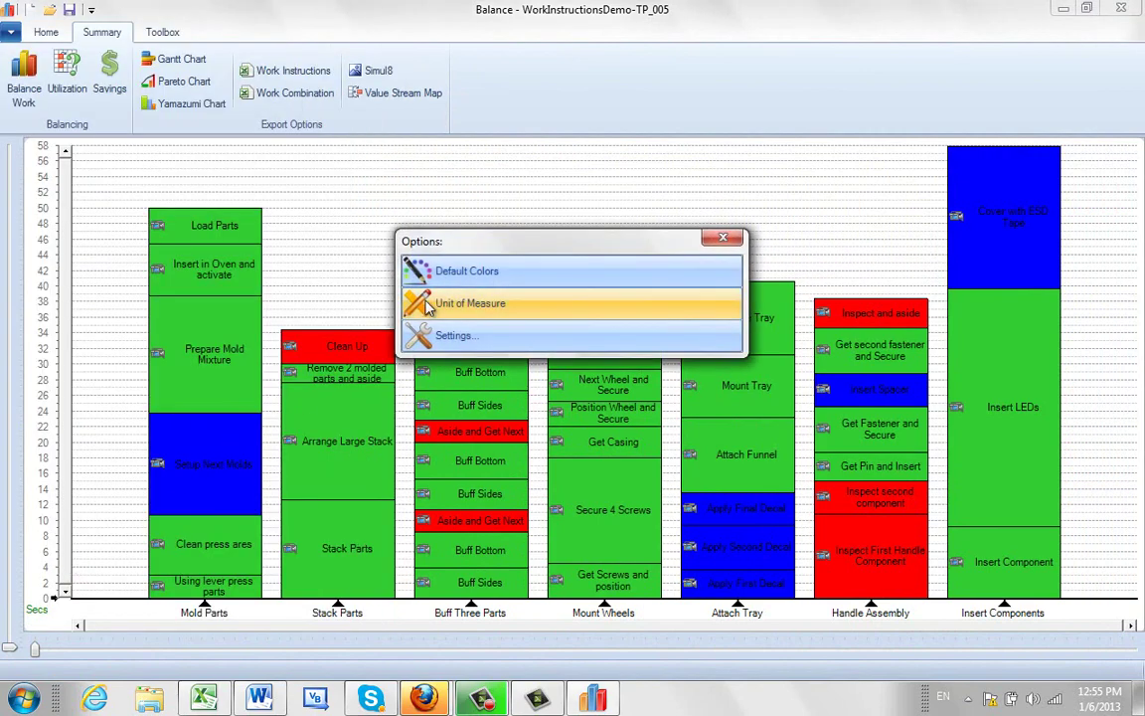
{"action": "left_click", "coordinate": [516, 311]}
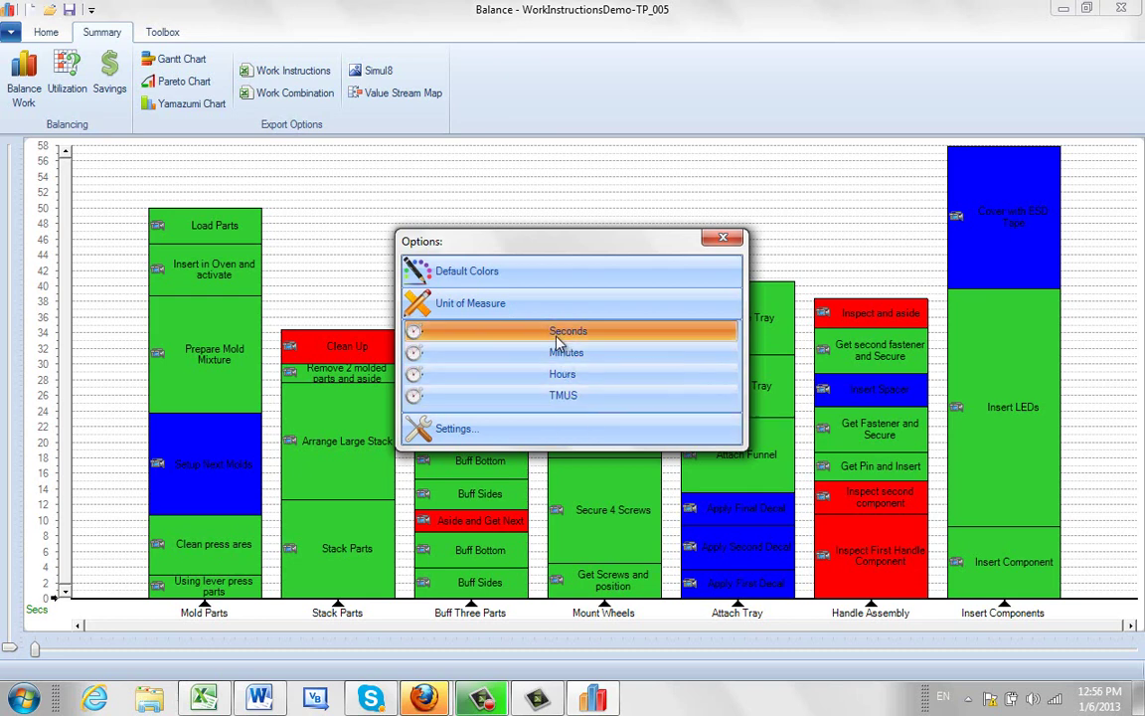
{"action": "left_click", "coordinate": [559, 335]}
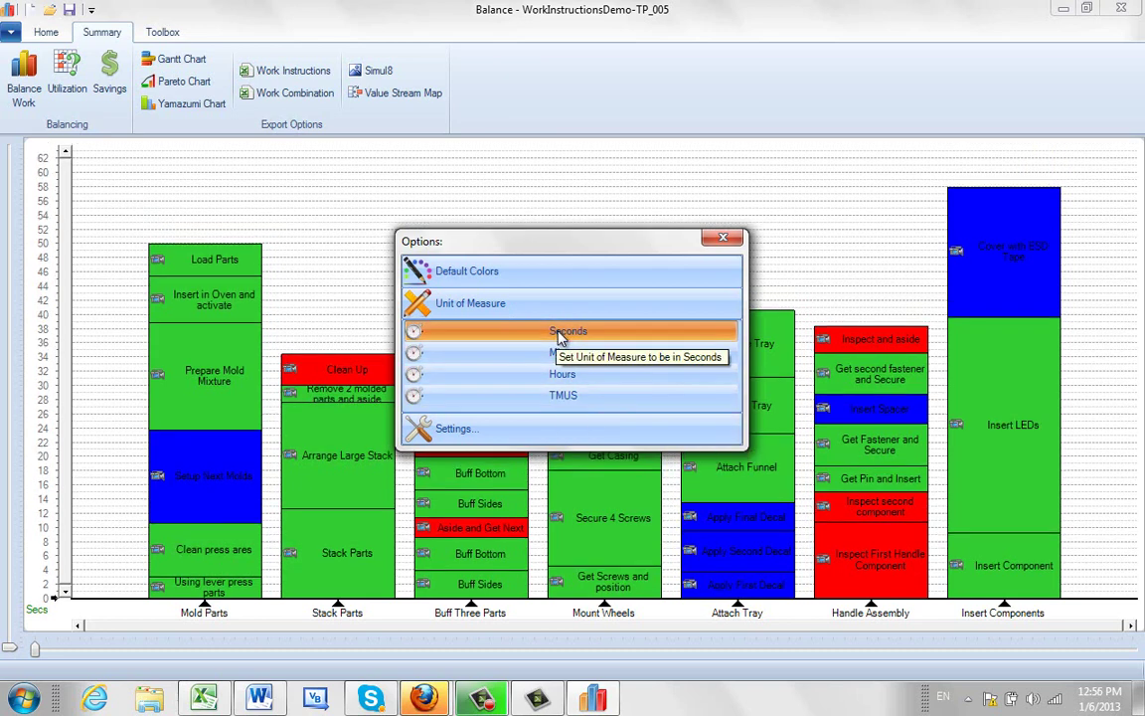
Set 10 Yamazumi rows per time unit in Settings and re-export the chart to Excel.
{"action": "left_click", "coordinate": [460, 438]}
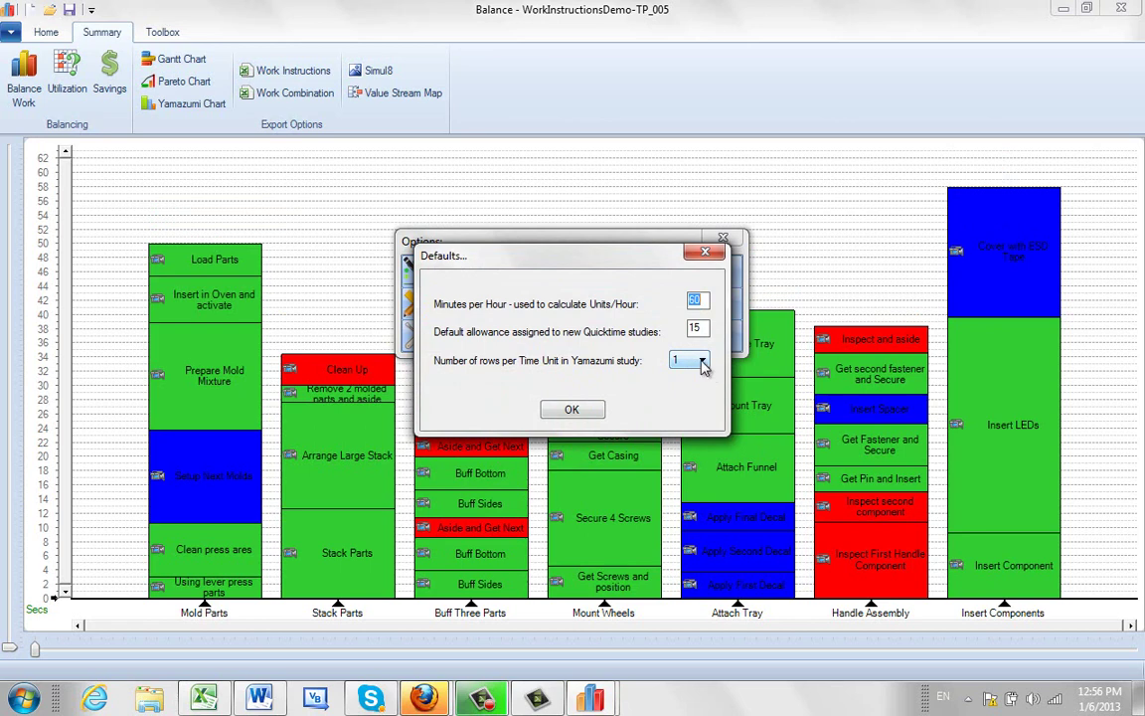
{"action": "left_click", "coordinate": [703, 363]}
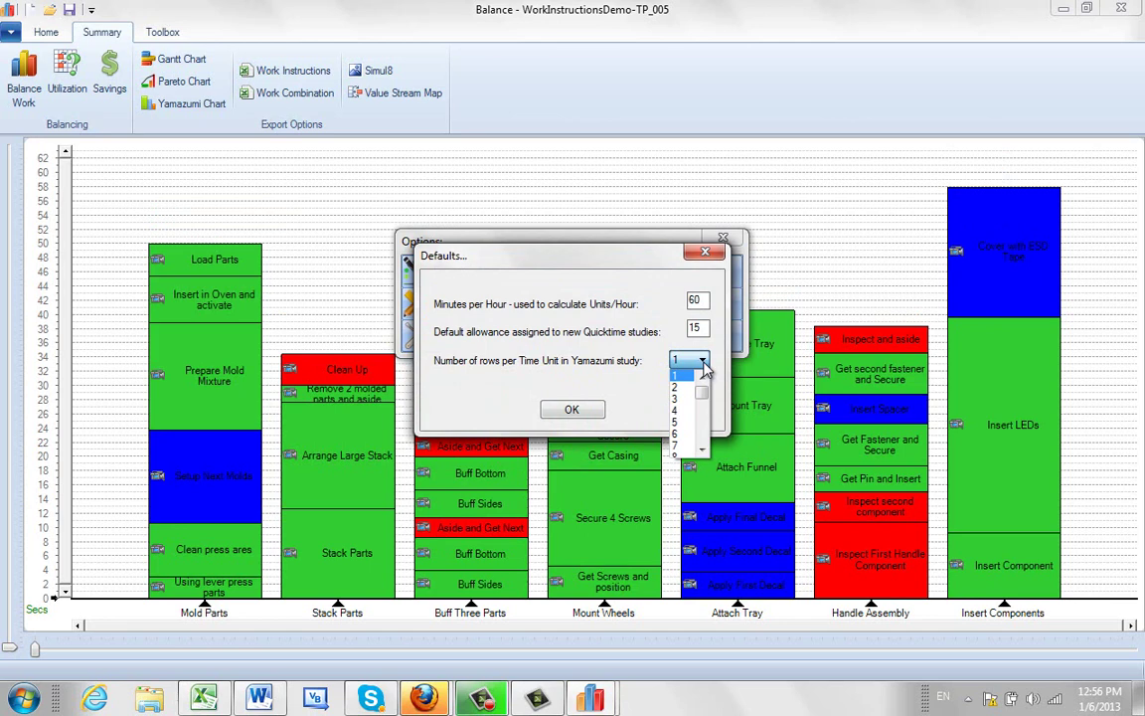
{"action": "left_click", "coordinate": [701, 451]}
{"action": "left_click", "coordinate": [678, 447]}
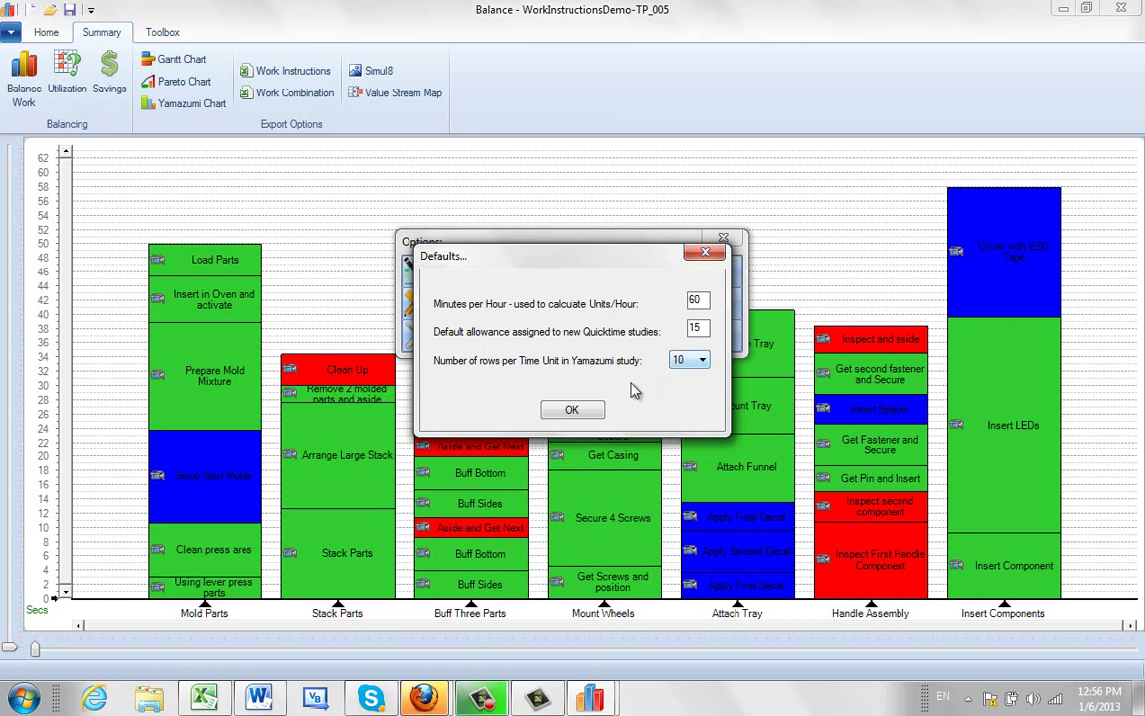
{"action": "left_click", "coordinate": [574, 410]}
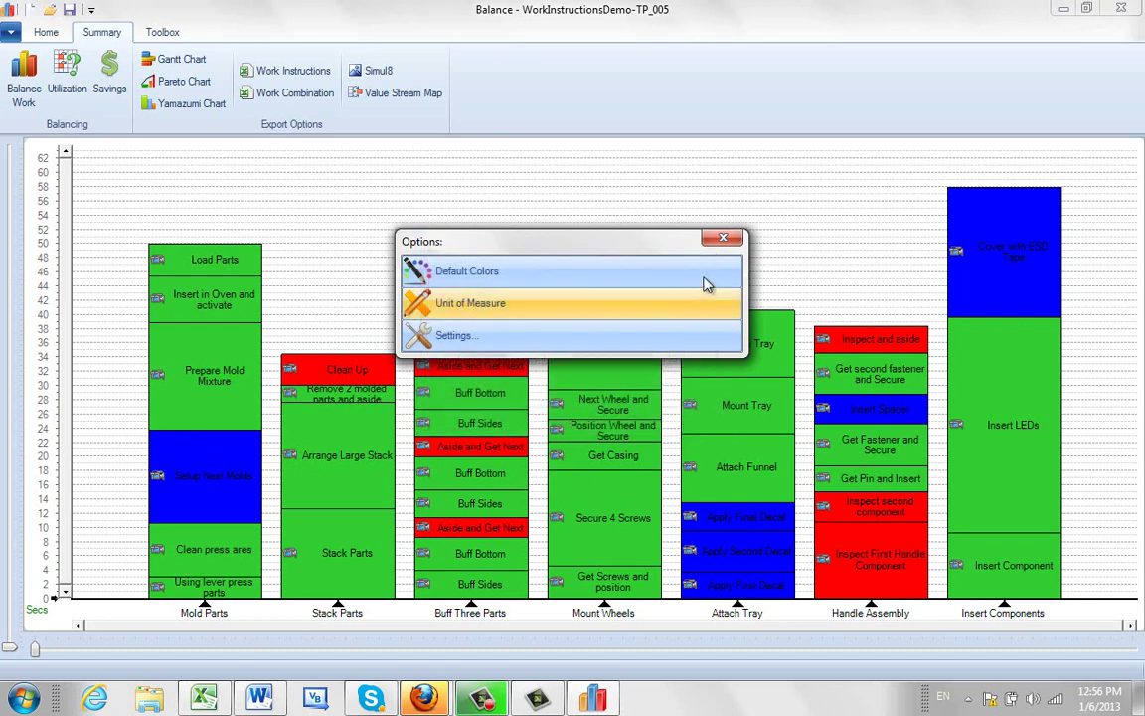
{"action": "left_click", "coordinate": [723, 237]}
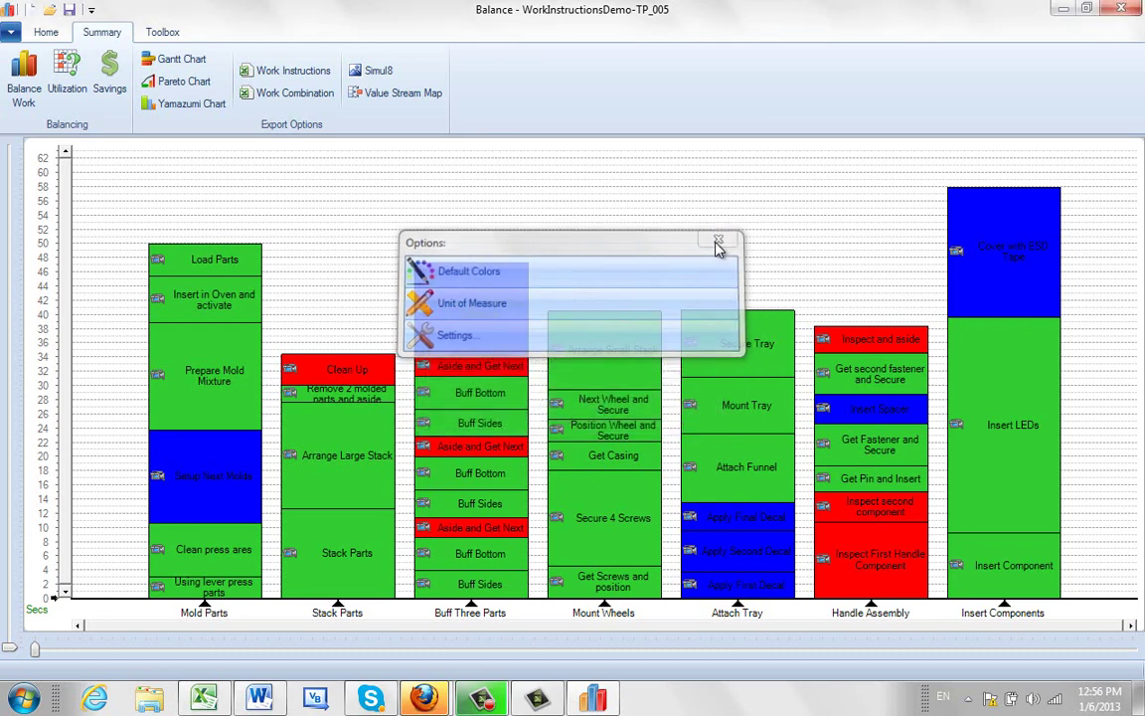
{"action": "left_click", "coordinate": [195, 103]}
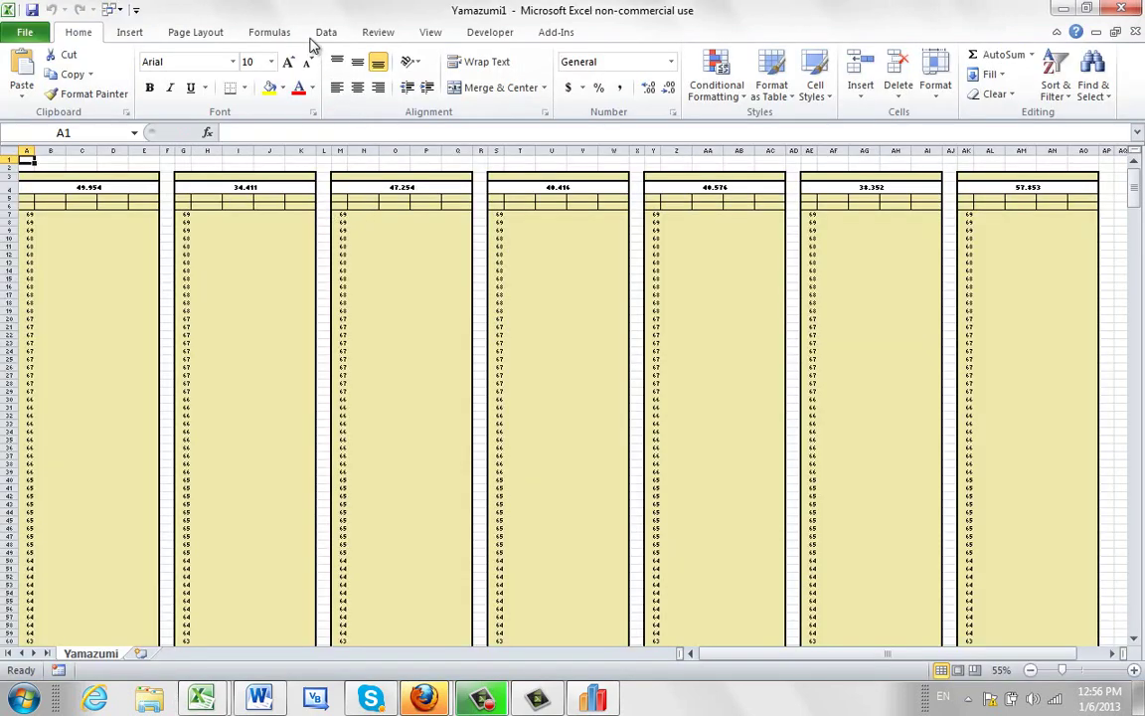
{"action": "left_click", "coordinate": [431, 31]}
Zoom the Yamazumi sheet to 25% and scroll down.
{"action": "left_click", "coordinate": [399, 72]}
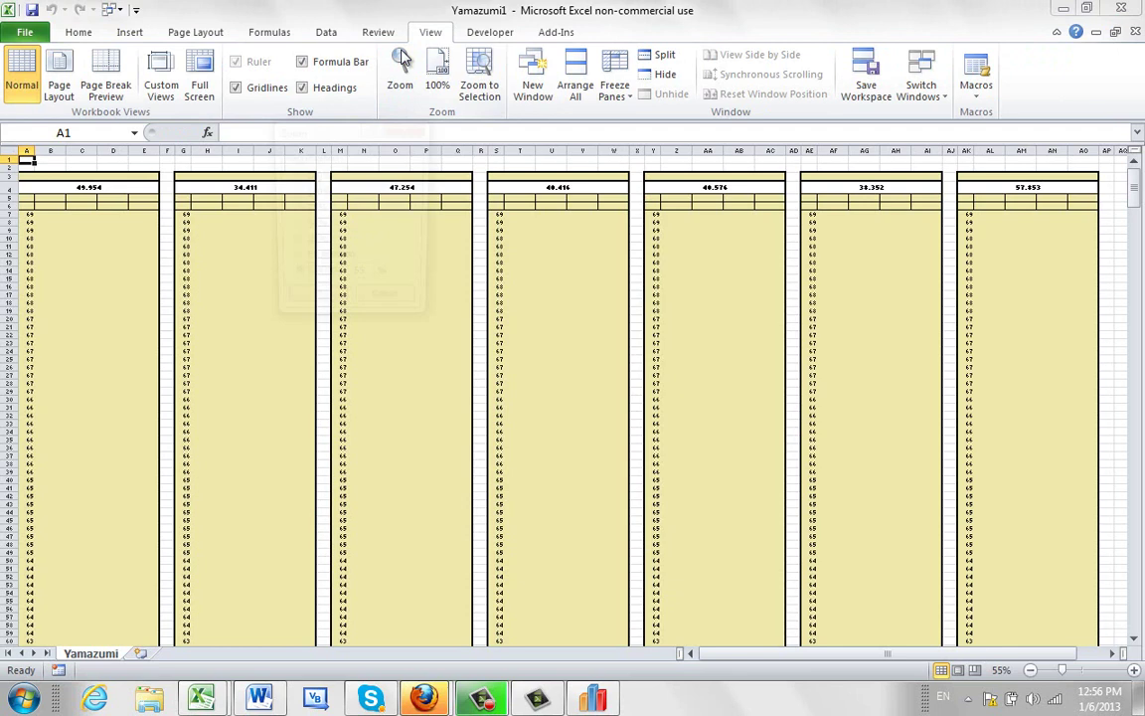
{"action": "left_click", "coordinate": [295, 244]}
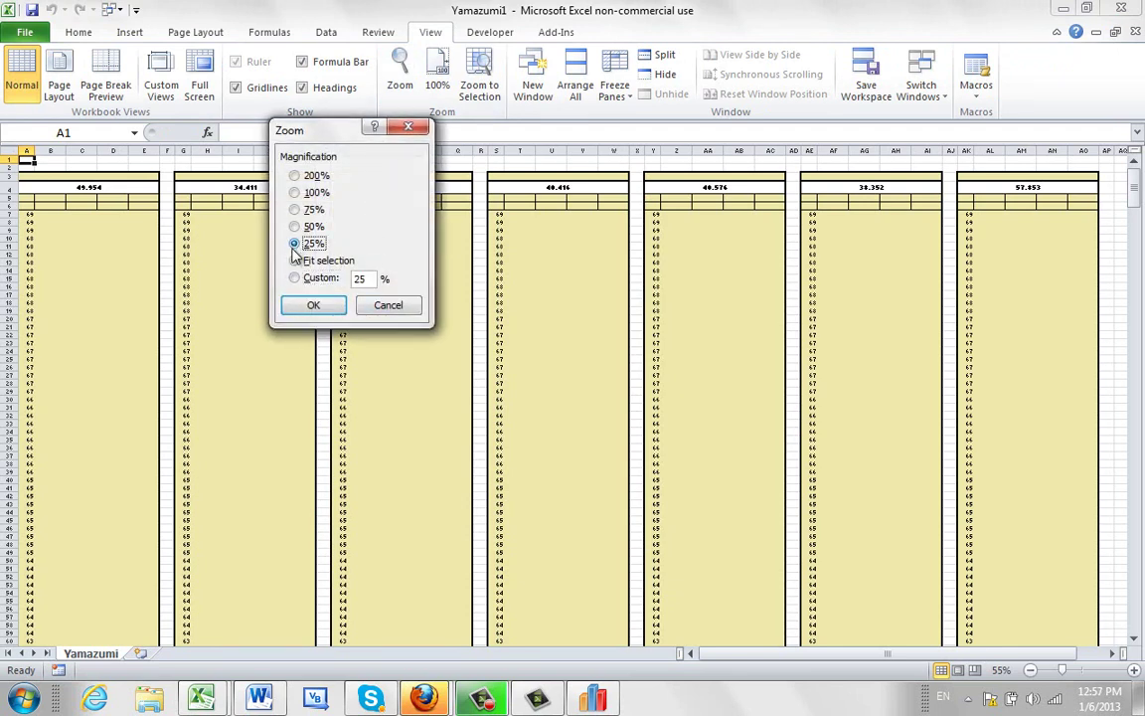
{"action": "left_click", "coordinate": [311, 308]}
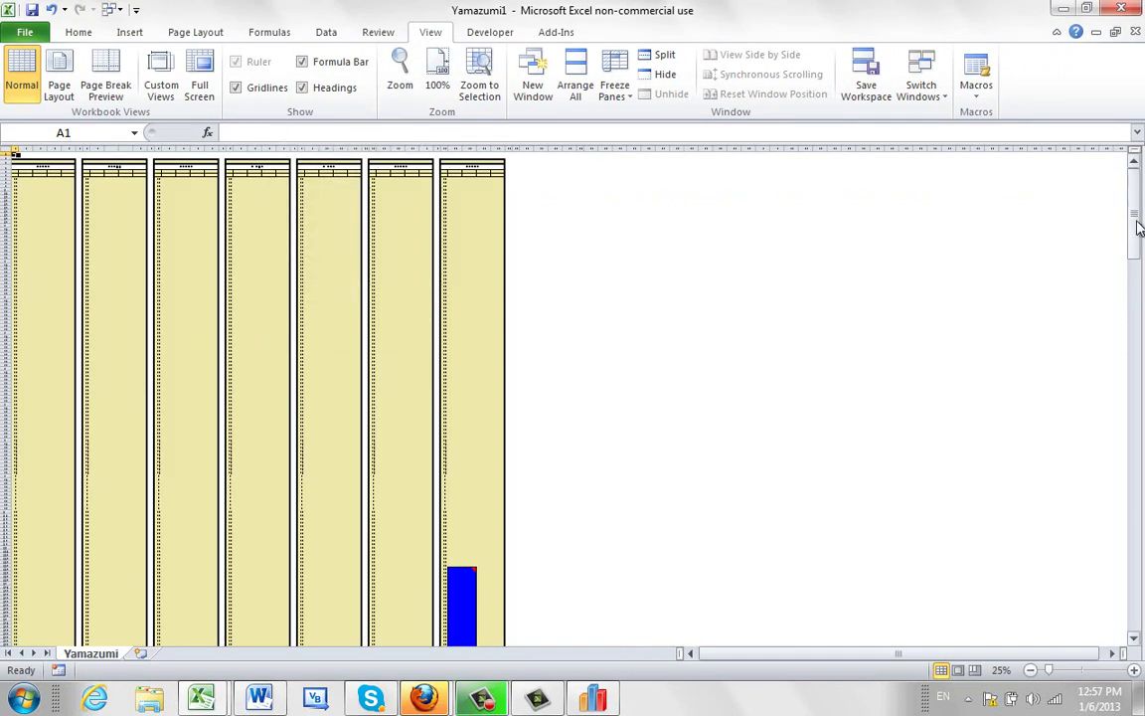
{"action": "mouse_move", "coordinate": [1134, 224]}
{"action": "left_mouse_down"}
{"action": "mouse_move", "coordinate": [1140, 413]}
{"action": "mouse_move", "coordinate": [1138, 383]}
{"action": "left_mouse_up"}
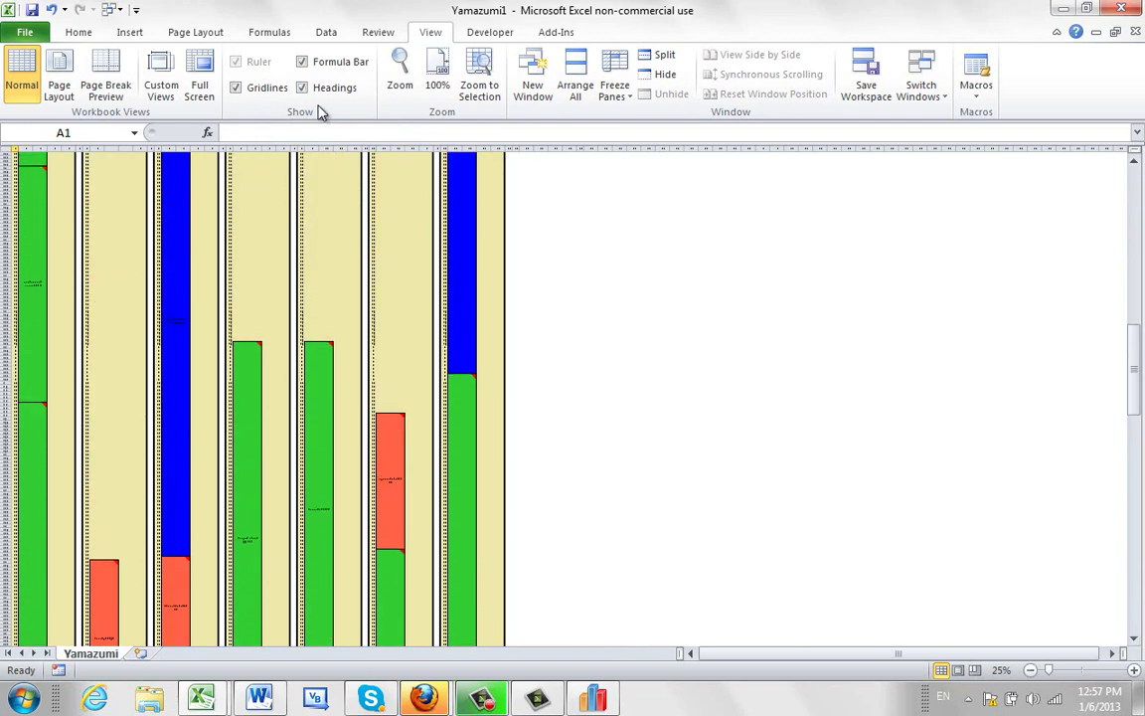
Apply a custom 10% zoom so all seven station bars fit.
{"action": "left_click", "coordinate": [403, 68]}
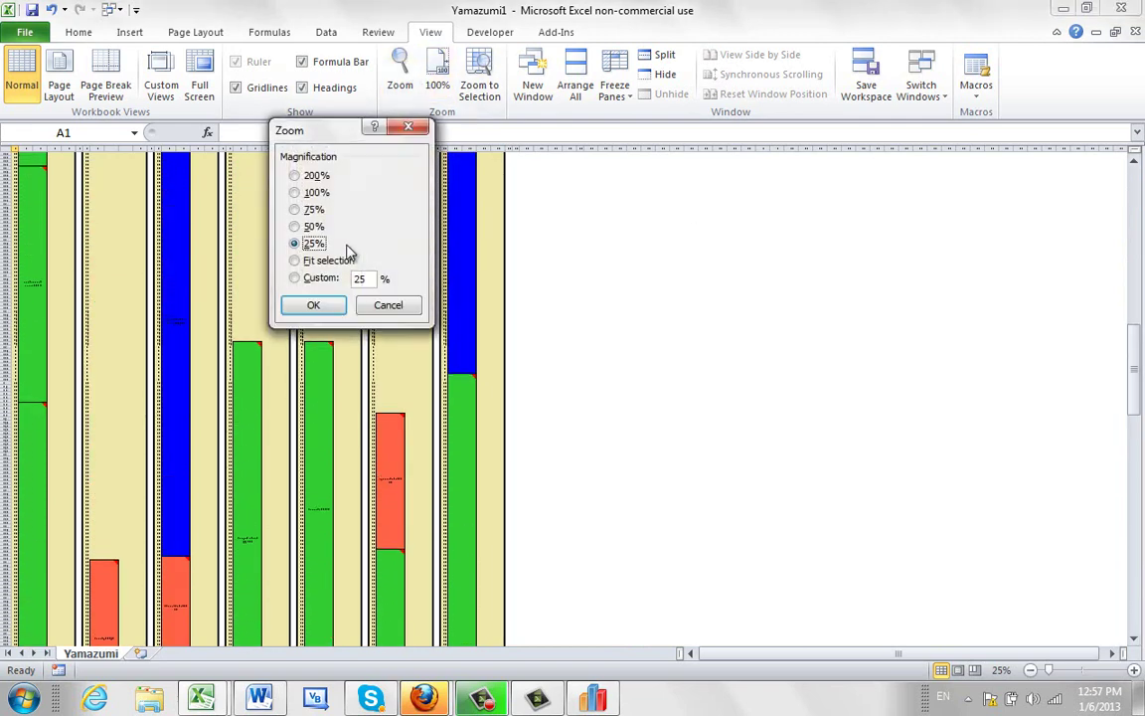
{"action": "left_click", "coordinate": [296, 278]}
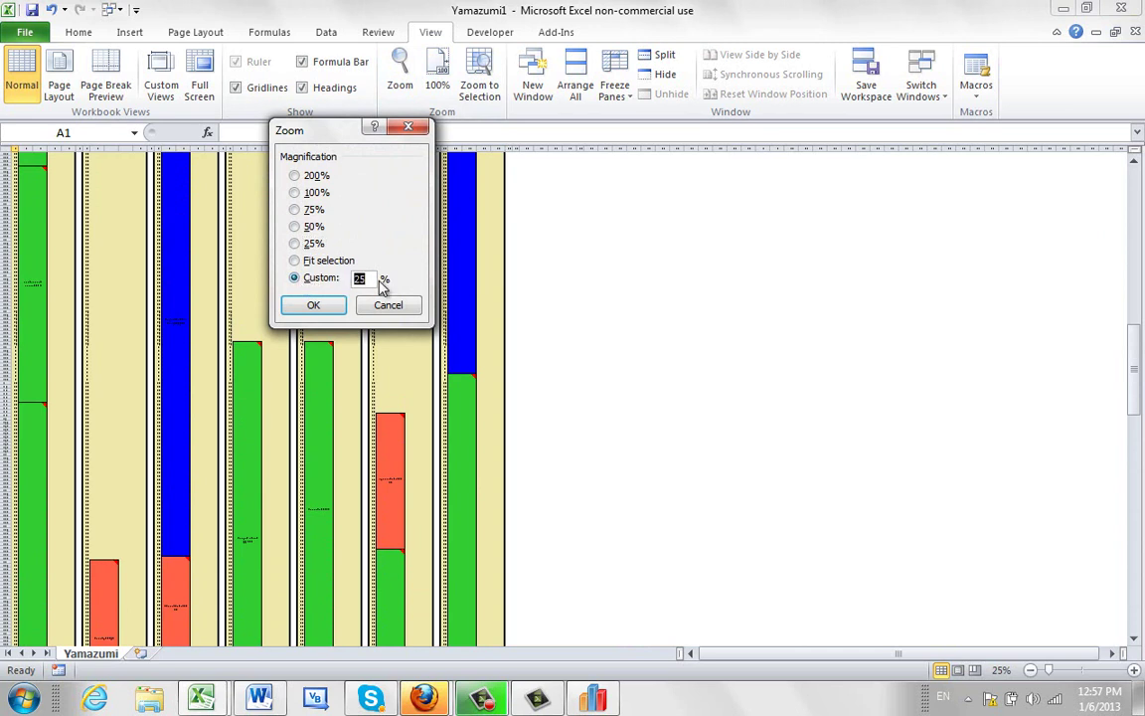
{"action": "type", "text": "1"}
{"action": "type", "text": "0"}
{"action": "left_click", "coordinate": [328, 306]}
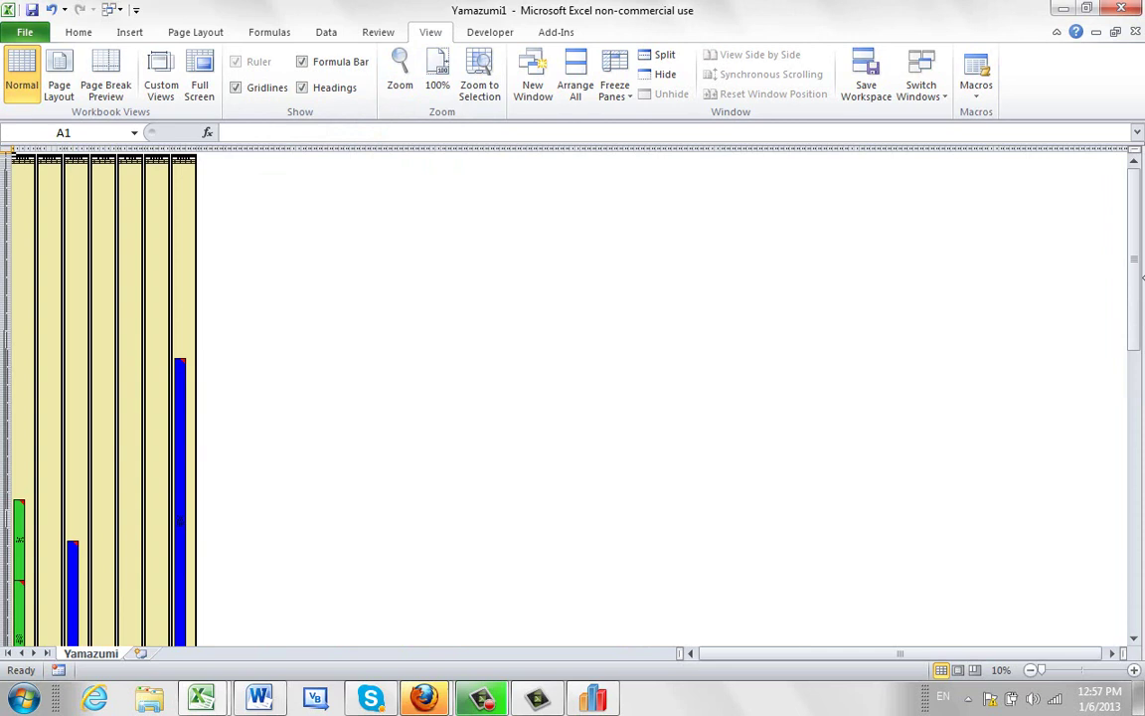
{"action": "mouse_move", "coordinate": [1137, 250]}
{"action": "left_mouse_down"}
{"action": "mouse_move", "coordinate": [1142, 274]}
{"action": "mouse_move", "coordinate": [1134, 257]}
{"action": "left_mouse_up"}
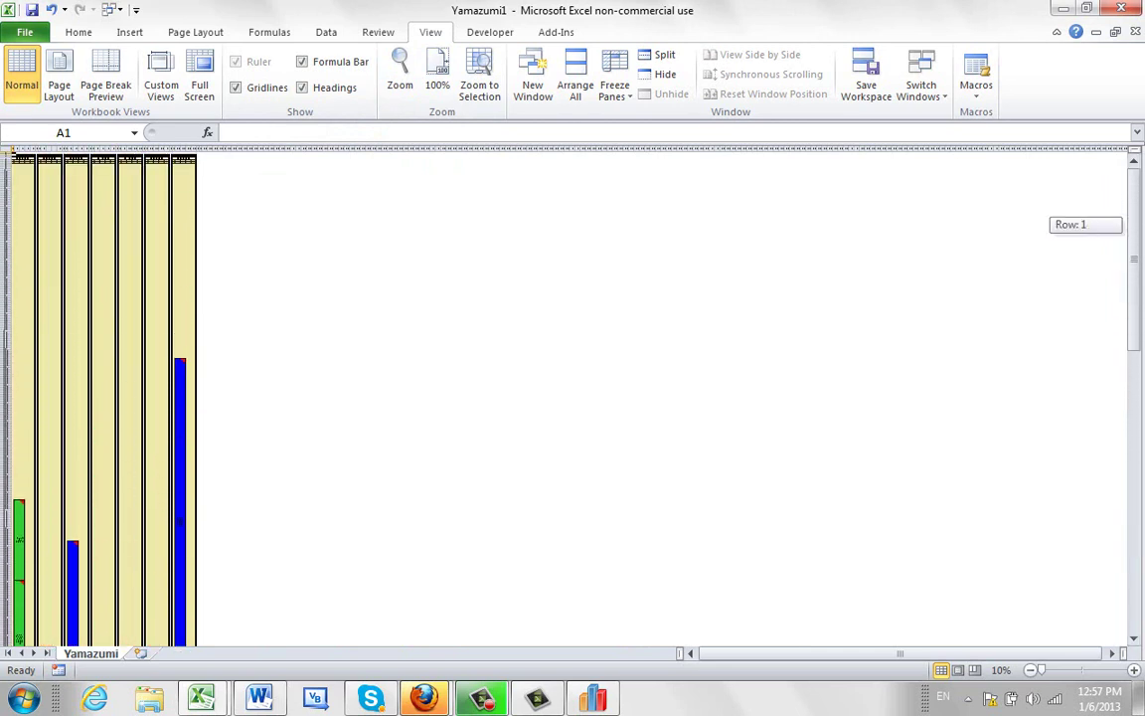
Return the sheet to 75% zoom and scroll down to row 348.
{"action": "left_click", "coordinate": [401, 70]}
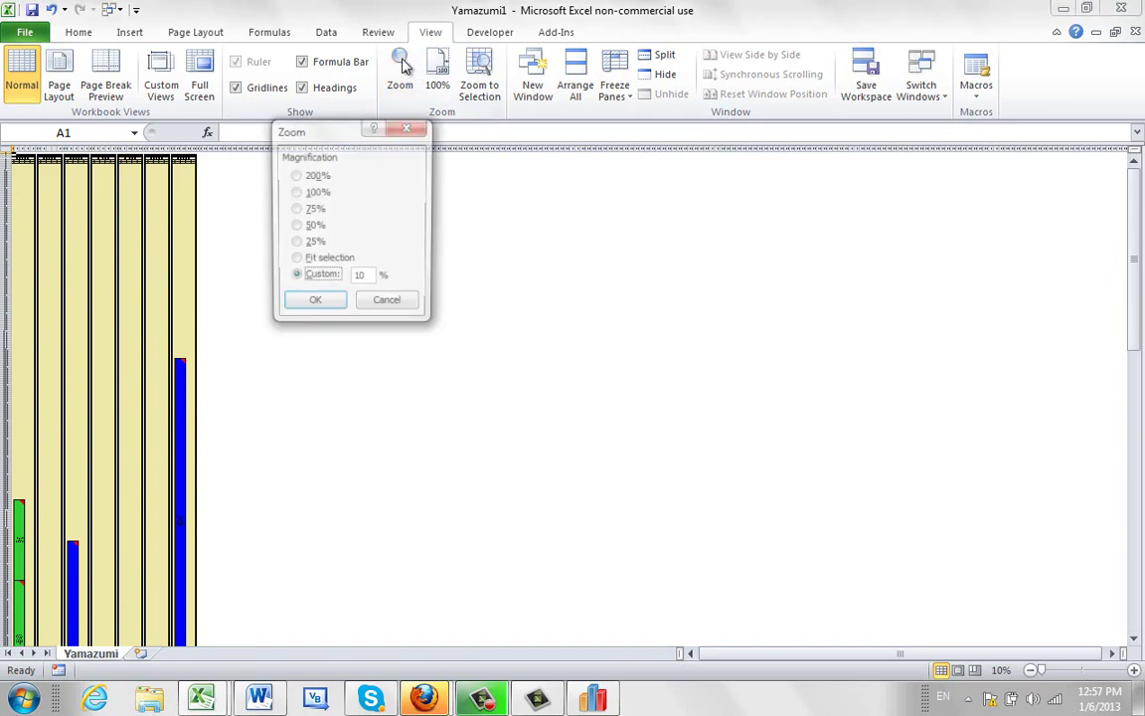
{"action": "left_click", "coordinate": [294, 210]}
{"action": "left_click", "coordinate": [316, 301]}
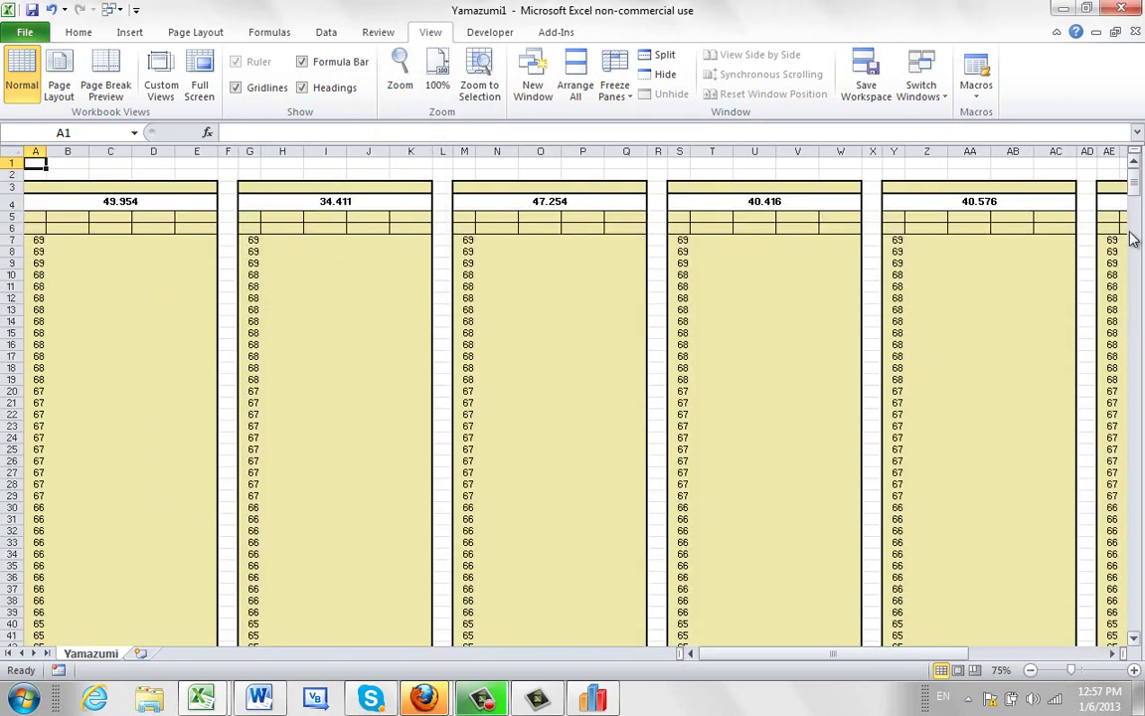
{"action": "left_click_drag", "start_coordinate": [1135, 187], "coordinate": [1141, 412]}
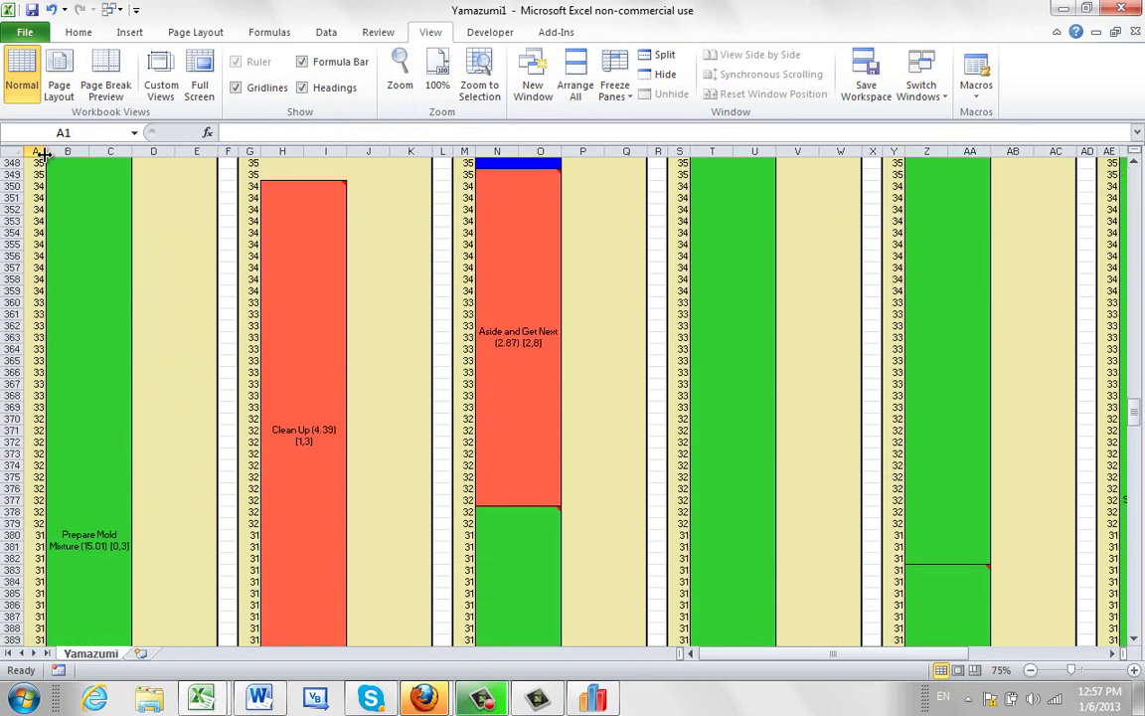
Widen column A, check times in A370–A374, and autofit column G.
{"action": "left_click_drag", "start_coordinate": [45, 151], "coordinate": [64, 151]}
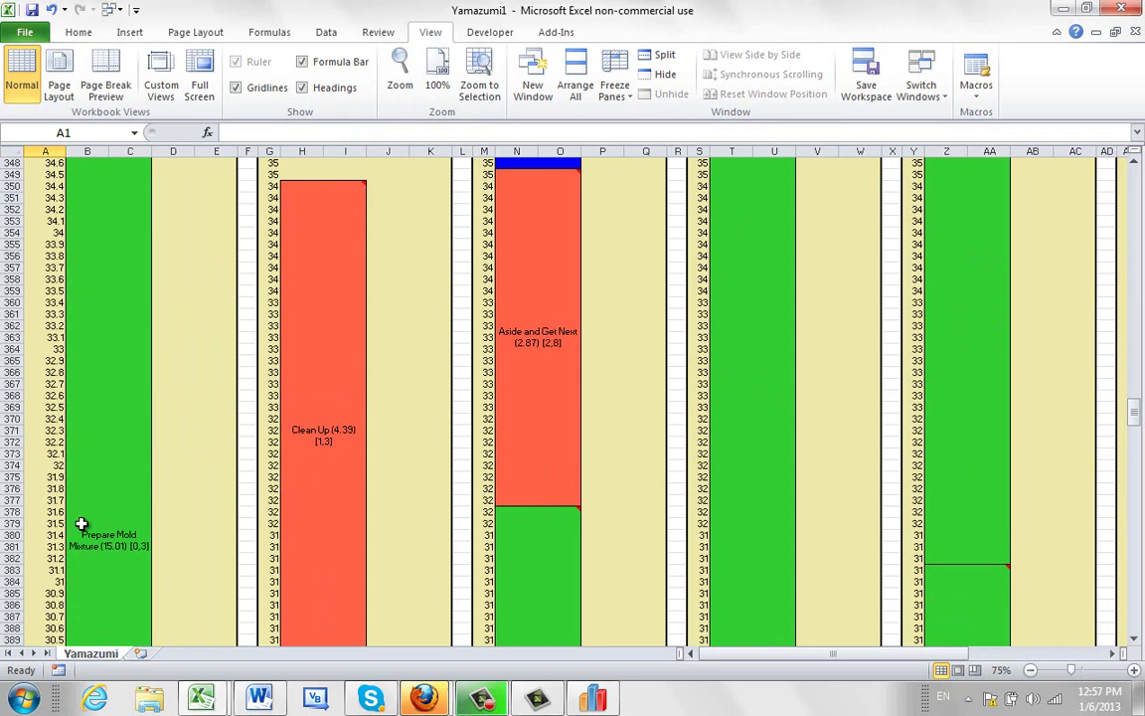
{"action": "left_click", "coordinate": [58, 466]}
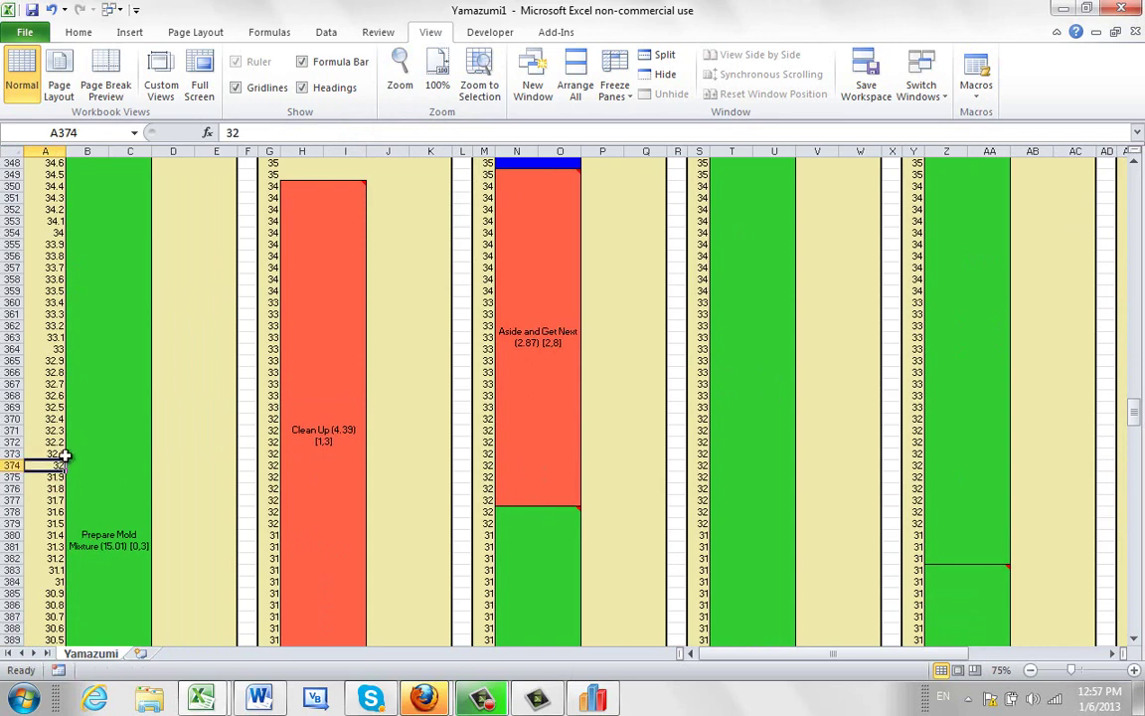
{"action": "left_click", "coordinate": [61, 454]}
{"action": "left_click", "coordinate": [62, 443]}
{"action": "left_click", "coordinate": [61, 431]}
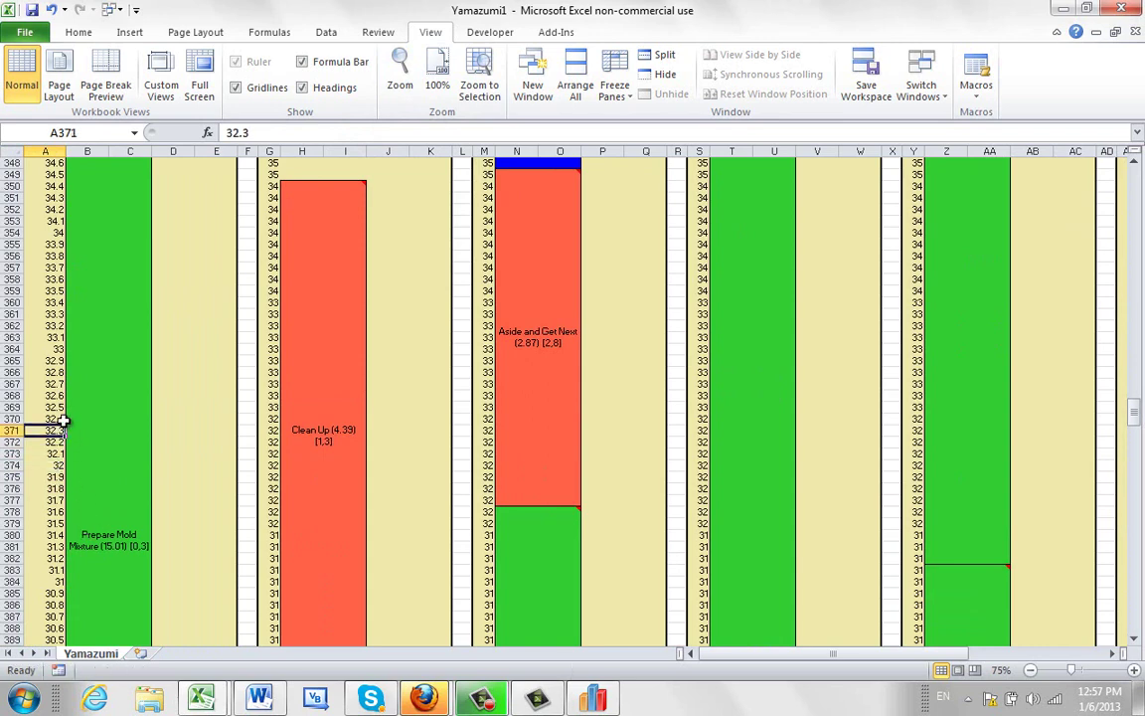
{"action": "left_click", "coordinate": [59, 418]}
{"action": "double_click", "coordinate": [285, 151]}
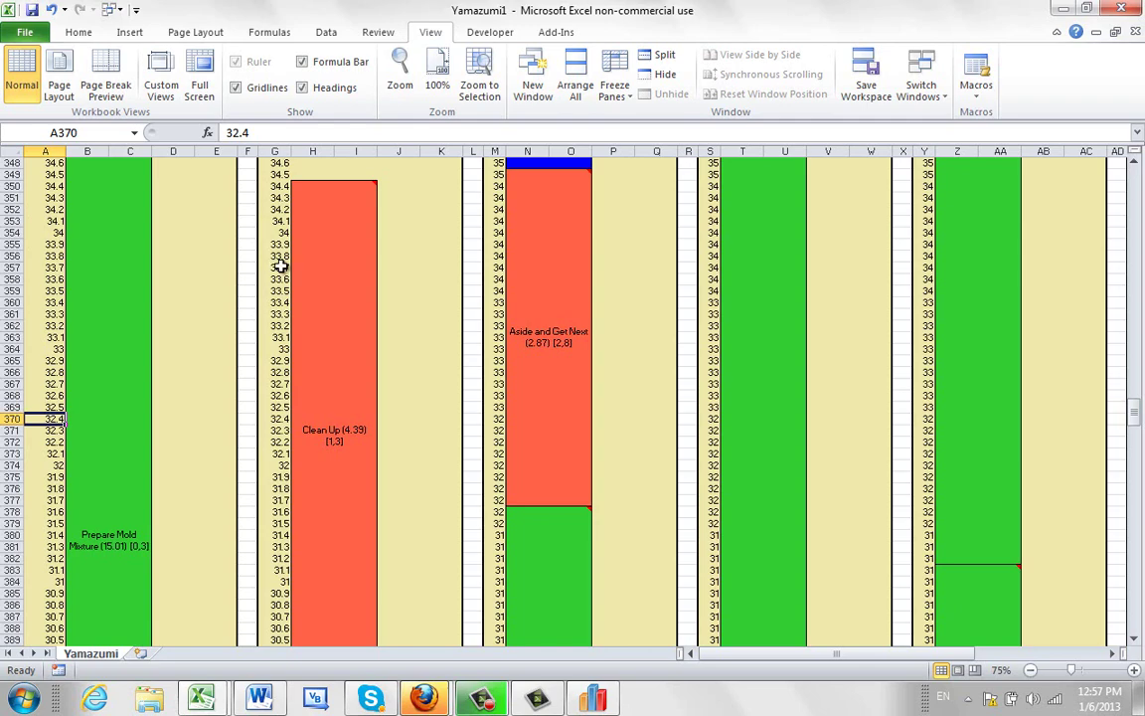
Close Excel and set Yamazumi rows per time unit back to 1 in Options Settings.
{"action": "left_click", "coordinate": [1133, 10]}
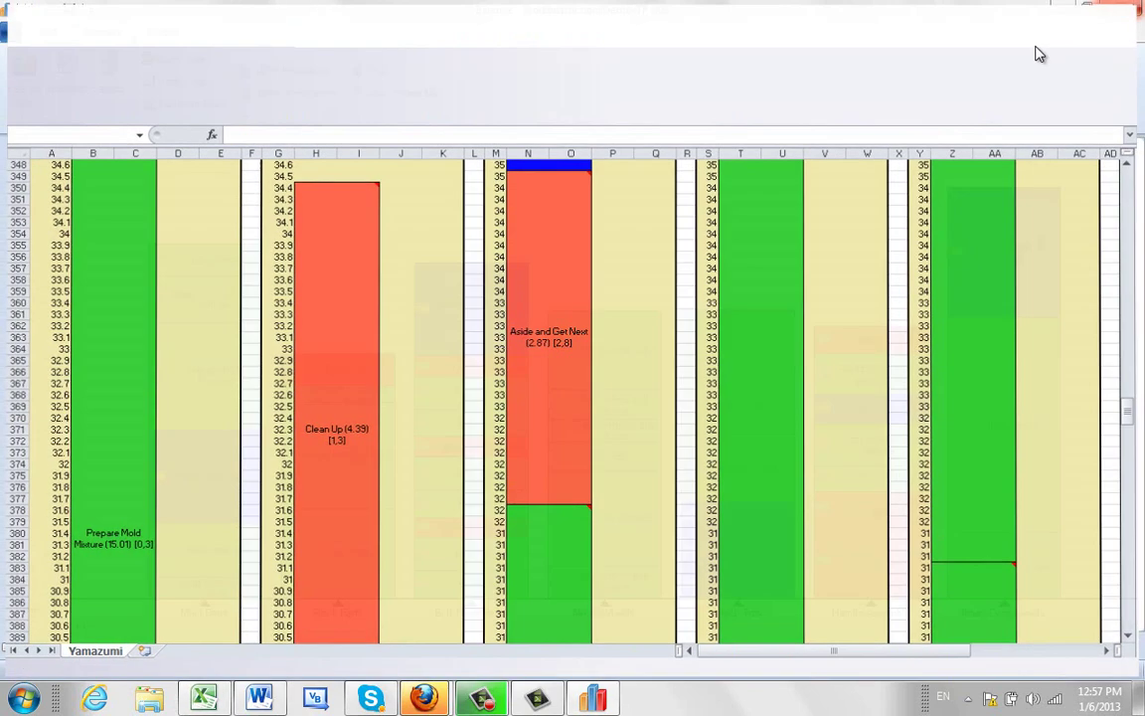
{"action": "left_click", "coordinate": [10, 36]}
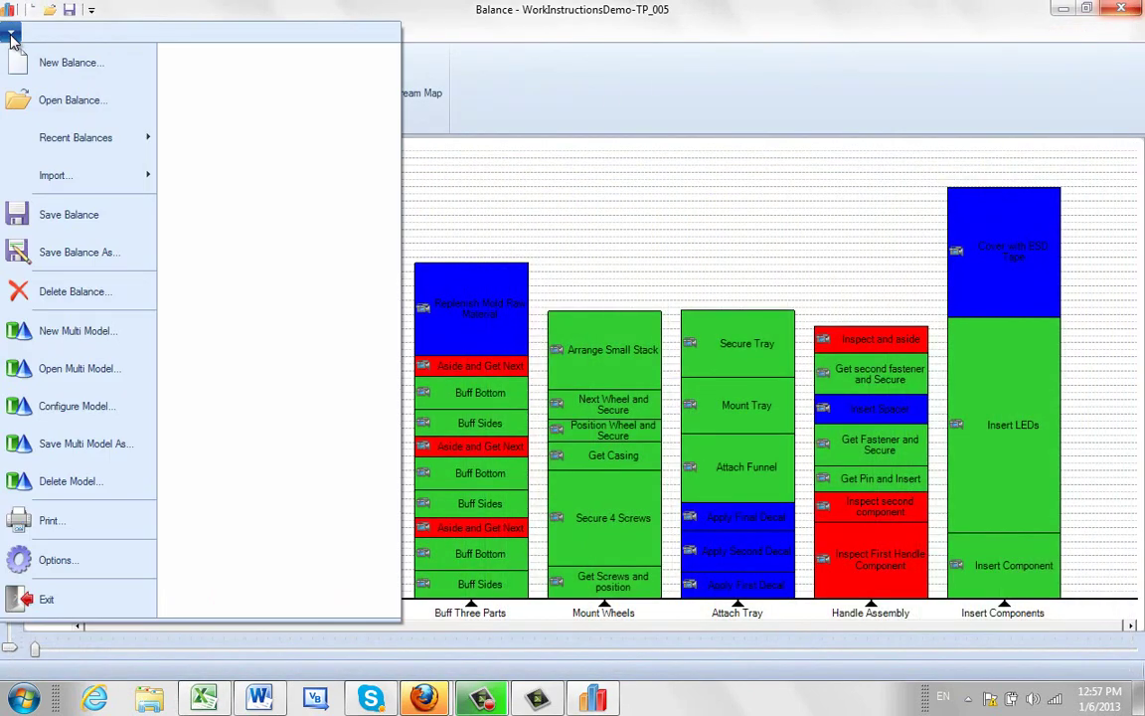
{"action": "left_click", "coordinate": [44, 562]}
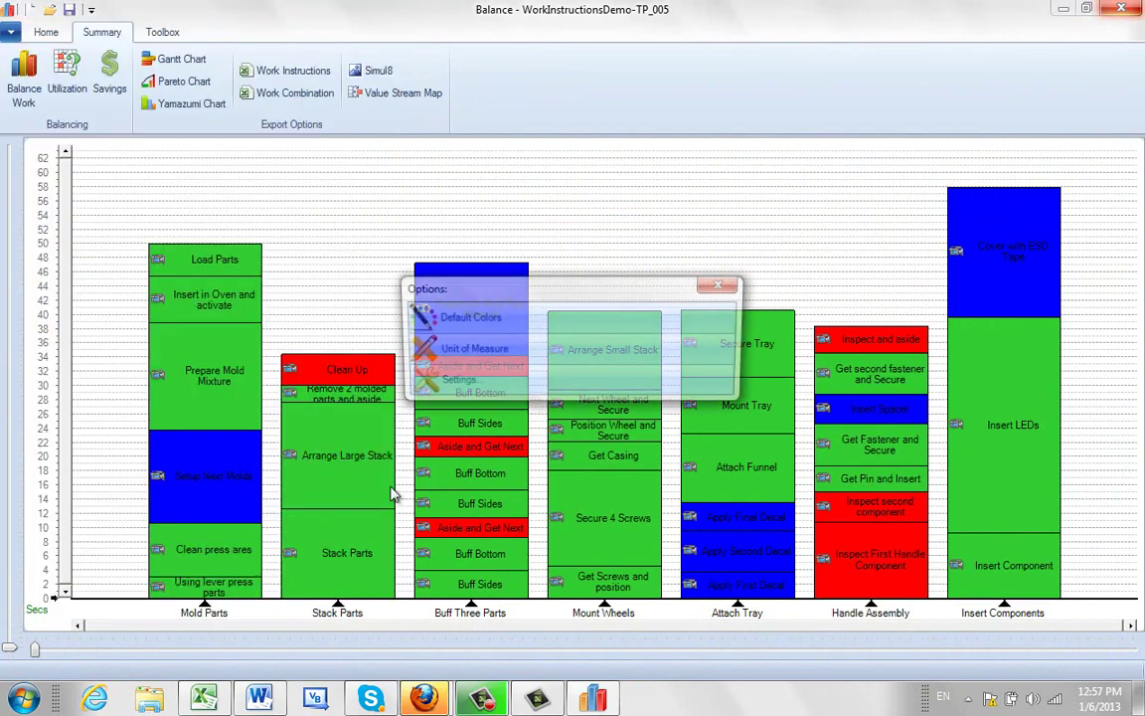
{"action": "left_click", "coordinate": [519, 387]}
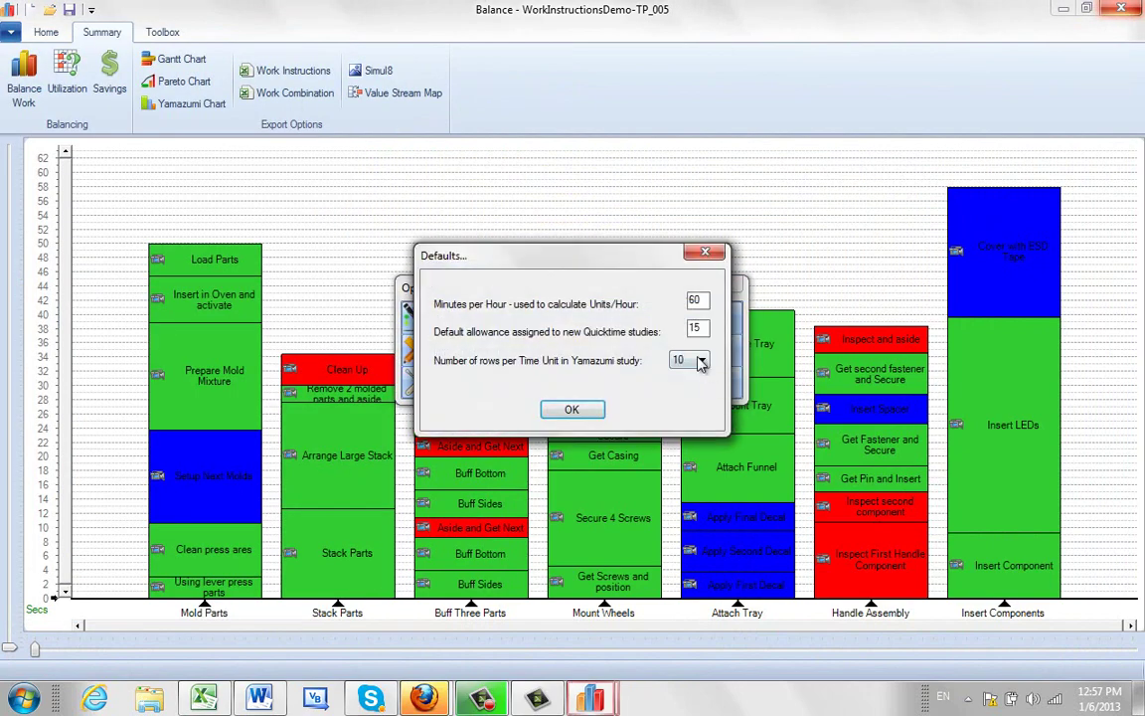
{"action": "left_click", "coordinate": [700, 358]}
{"action": "left_click_drag", "start_coordinate": [707, 407], "coordinate": [617, 286]}
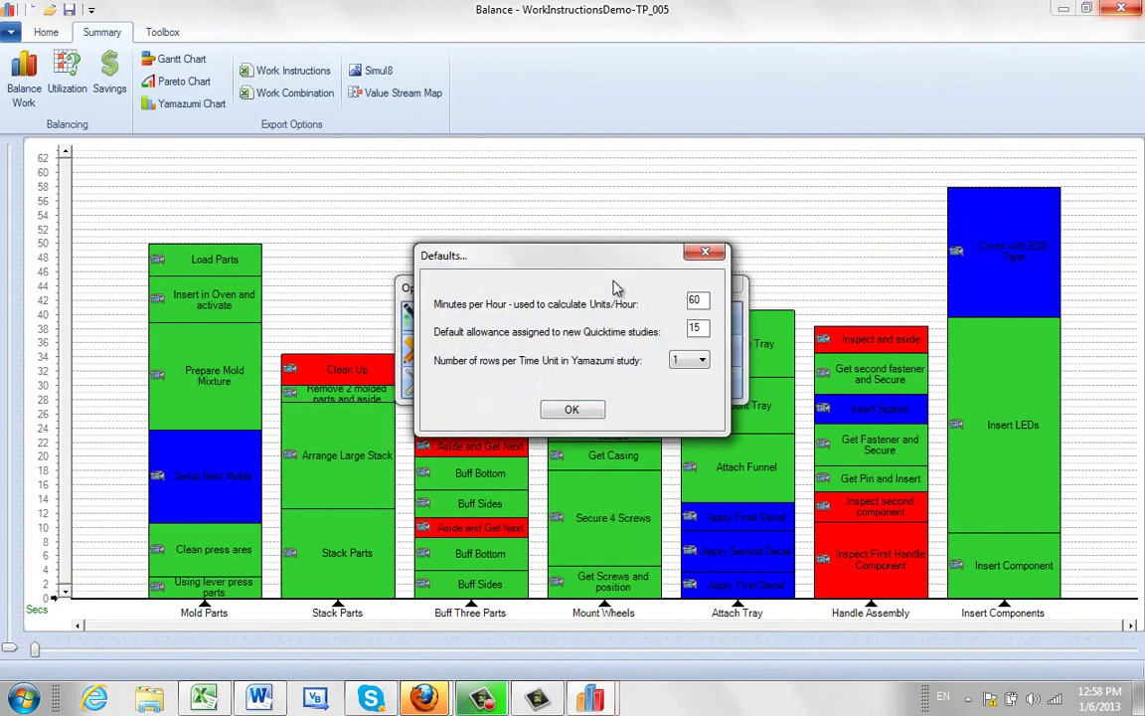
{"action": "left_click", "coordinate": [572, 409]}
{"action": "left_click", "coordinate": [861, 434]}
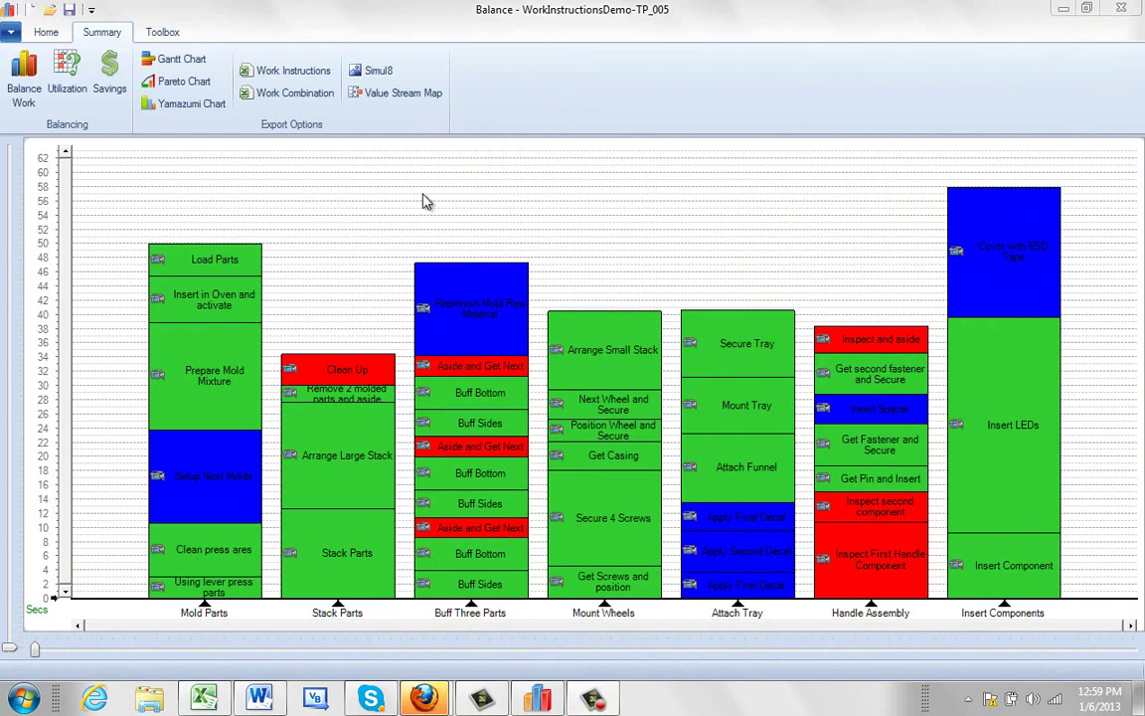
Re-export the chart, then move Insert Component to Handle Assembly, Buff Sides and Load Parts to Stack Parts.
{"action": "left_click", "coordinate": [187, 105]}
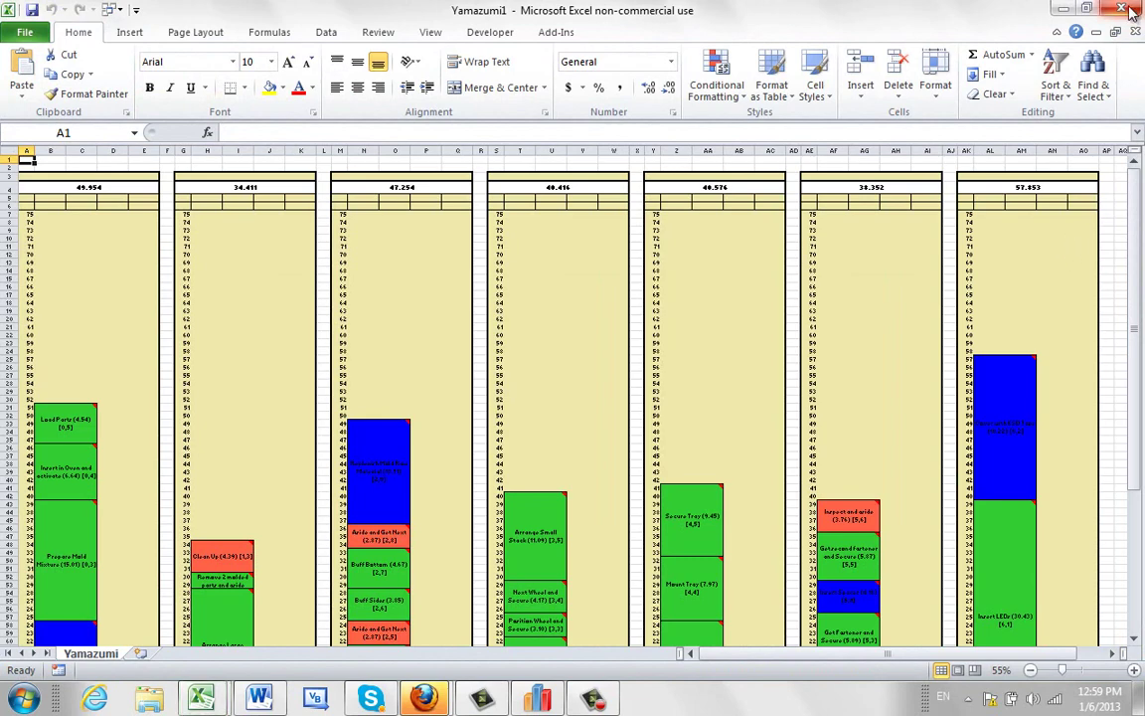
{"action": "left_click", "coordinate": [1063, 8]}
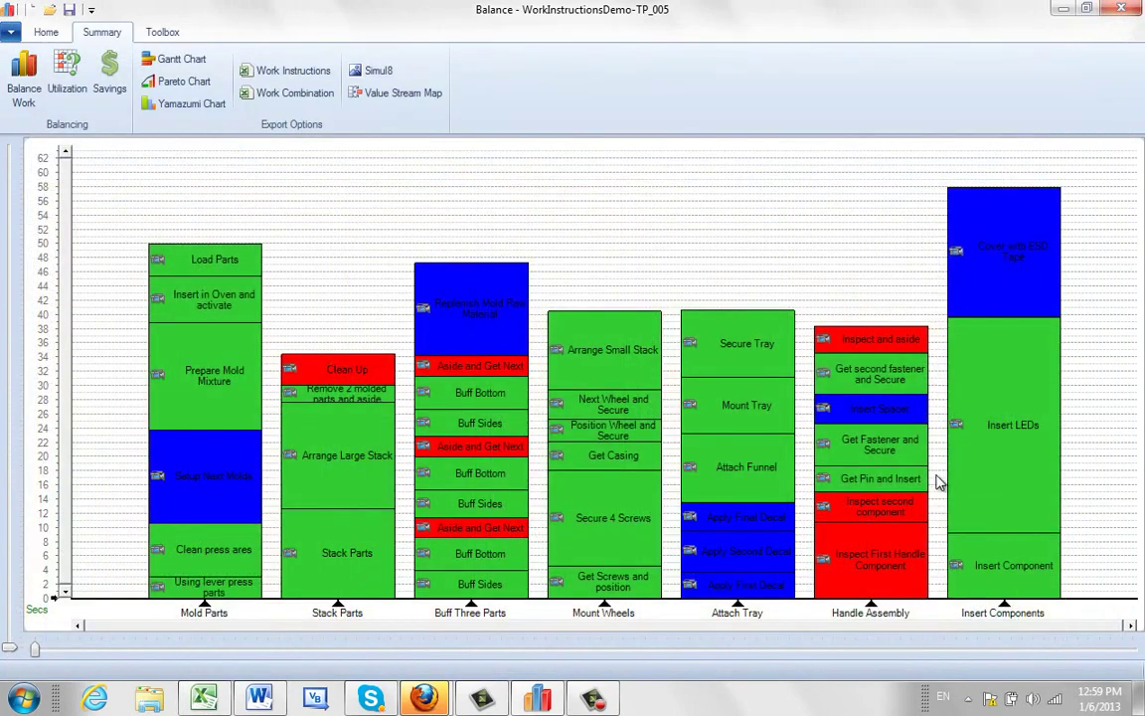
{"action": "left_click", "coordinate": [961, 575]}
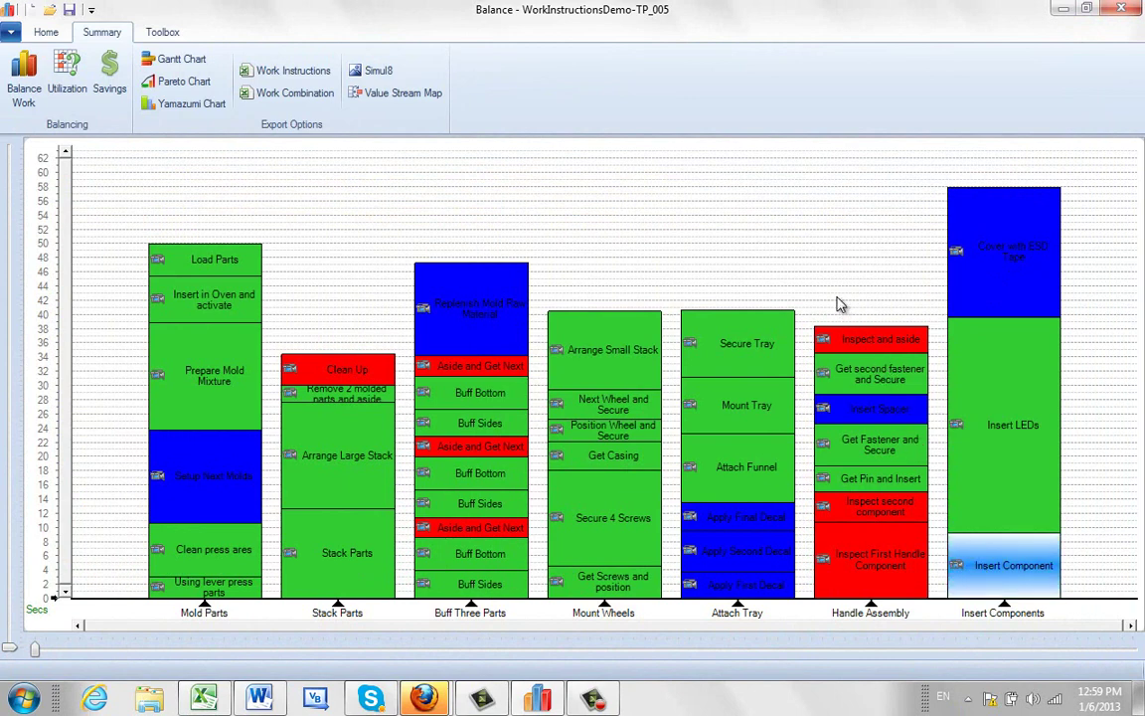
{"action": "left_click_drag", "start_coordinate": [838, 306], "coordinate": [817, 316]}
{"action": "left_click_drag", "start_coordinate": [466, 594], "coordinate": [365, 344]}
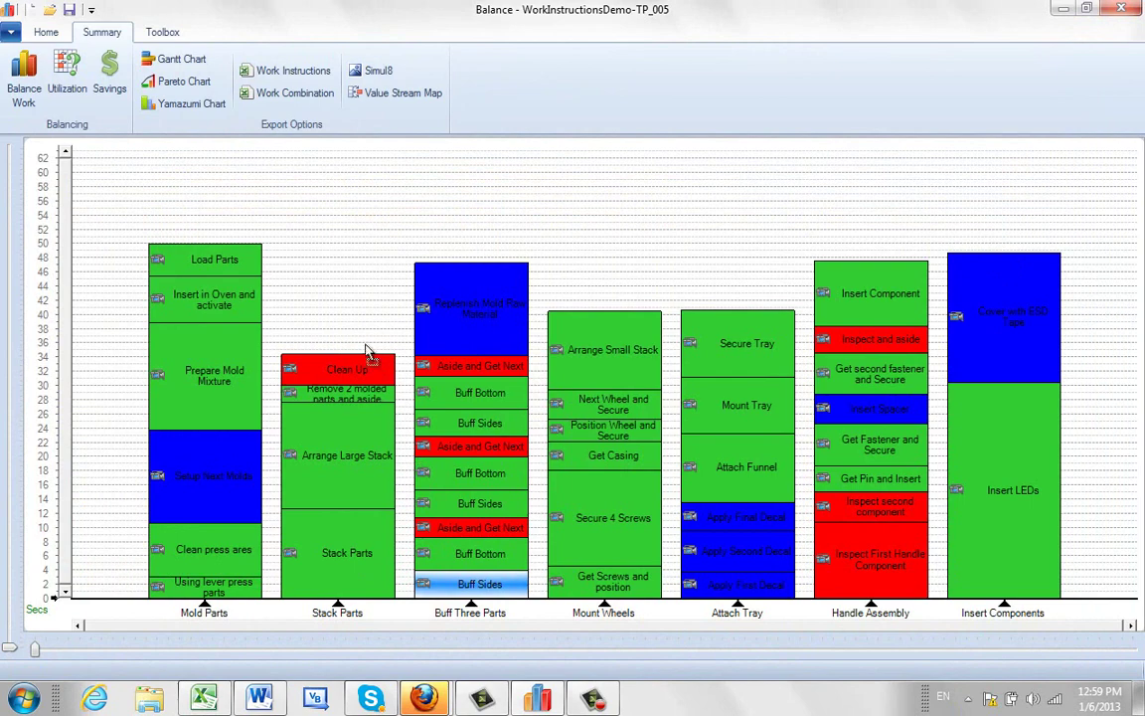
{"action": "left_click_drag", "start_coordinate": [237, 265], "coordinate": [370, 582]}
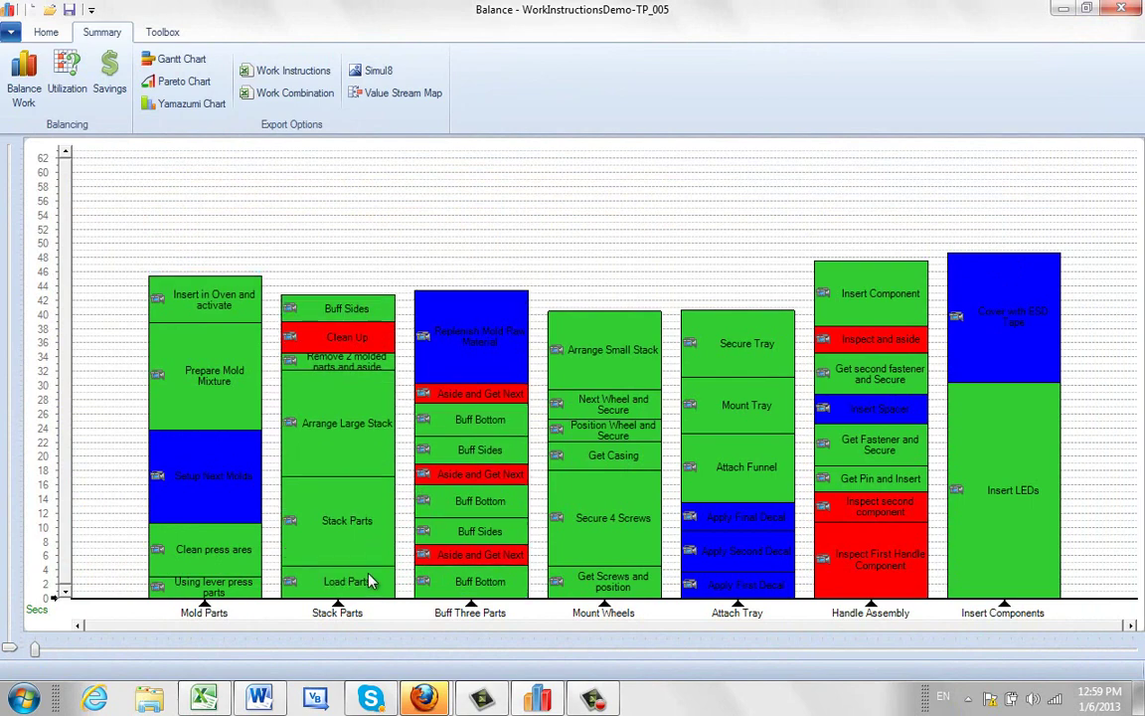
Export the rebalanced stations' Yamazumi chart from the Summary tab to Excel.
{"action": "left_click", "coordinate": [189, 103]}
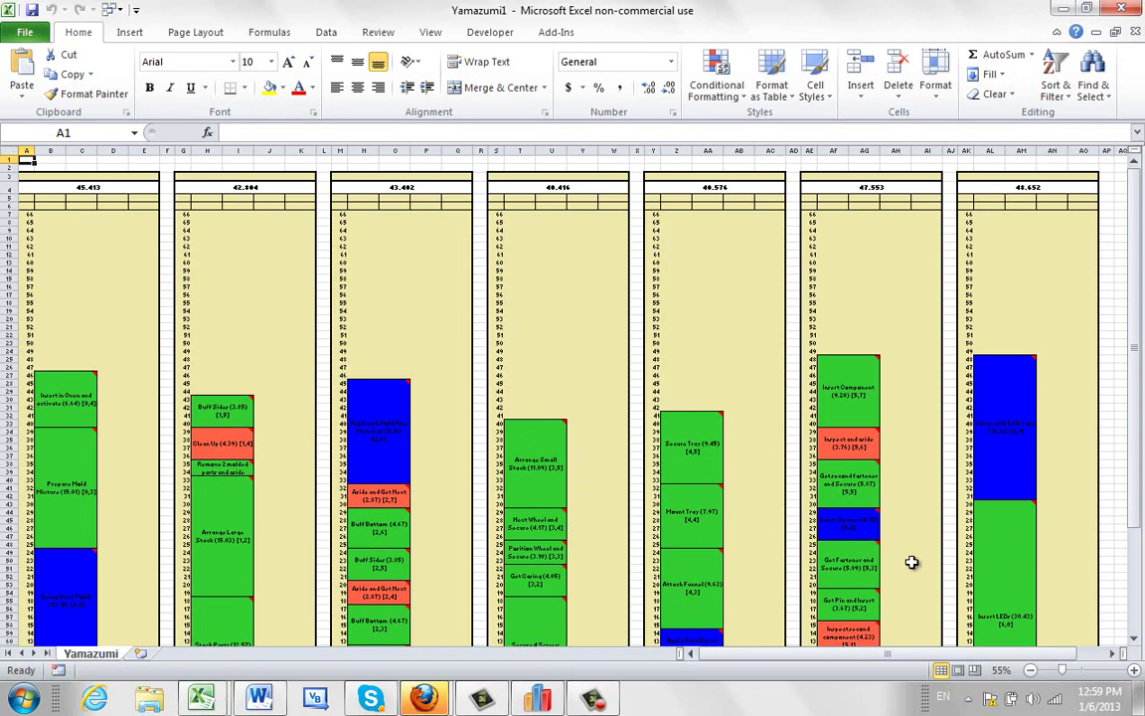
Play the Insert LEDs element video from its bar in the Excel chart.
{"action": "left_click", "coordinate": [1009, 568]}
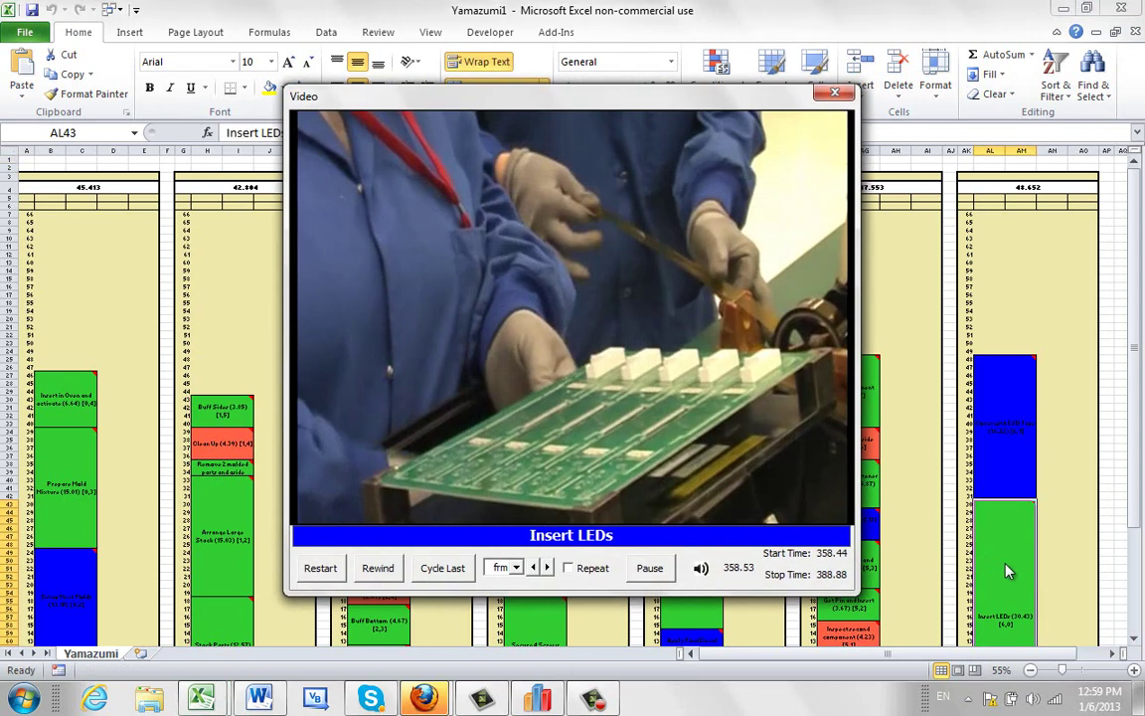